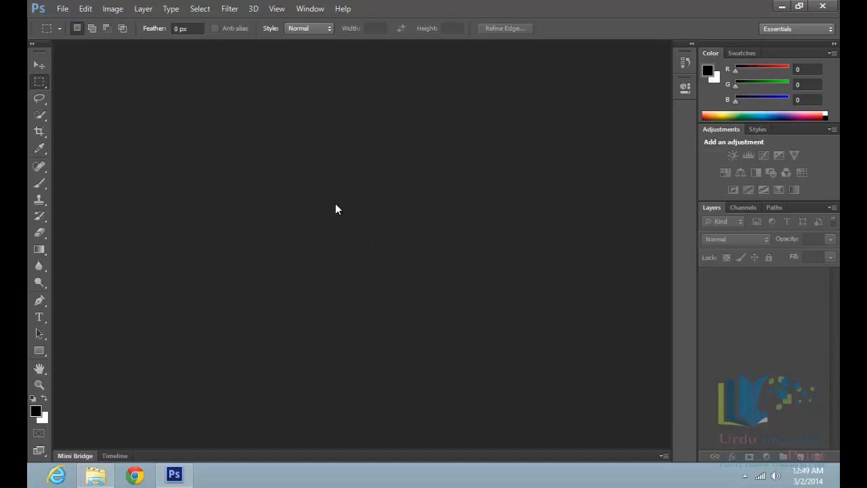
# Switch to Adobe Bridge and open all images of the Images folder in Review Mode.
pyautogui.click(62, 9)
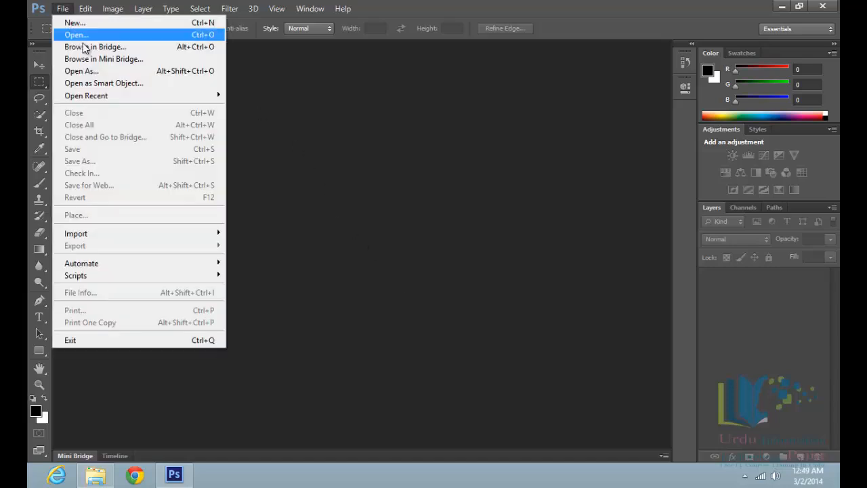
pyautogui.click(106, 49)
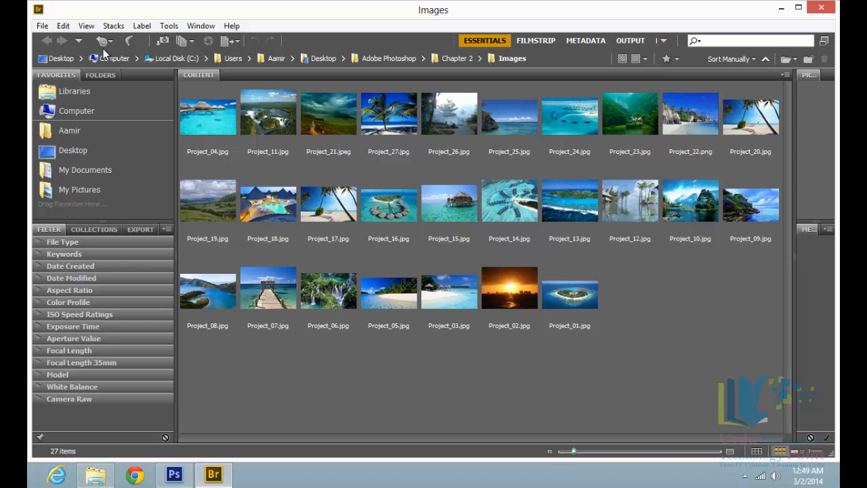
pyautogui.click(208, 120)
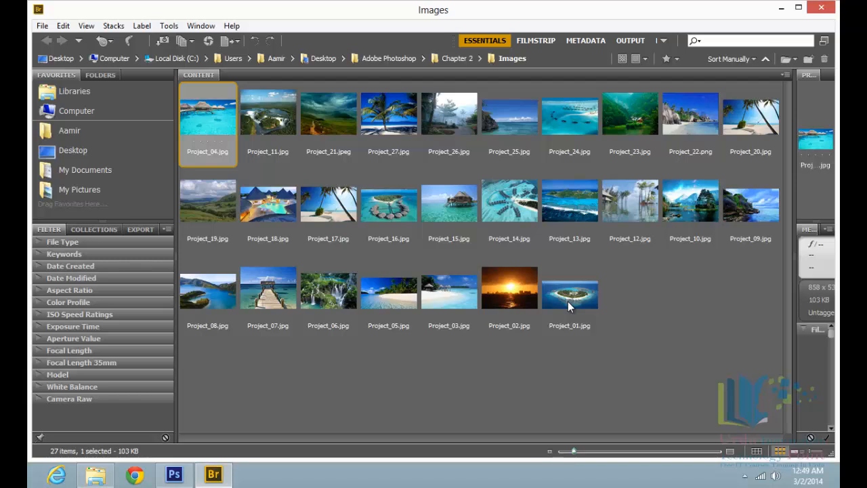
pyautogui.hotkey('ctrl', 'a')
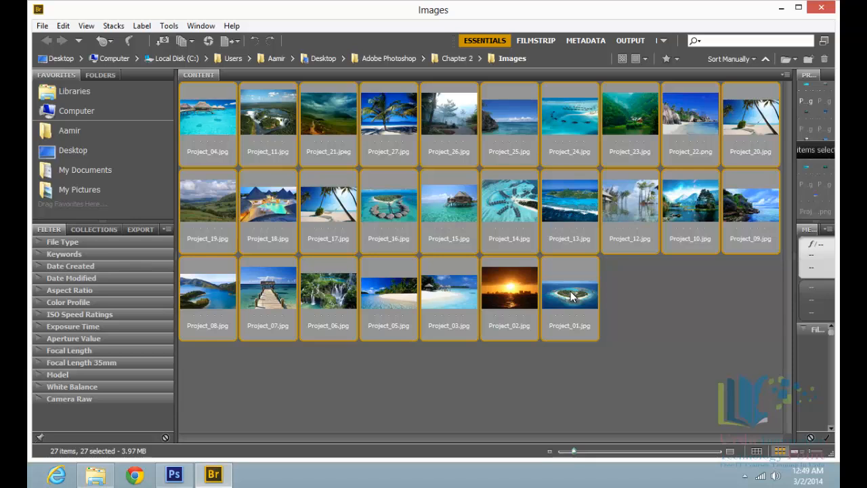
pyautogui.hotkey('ctrl', 'b')
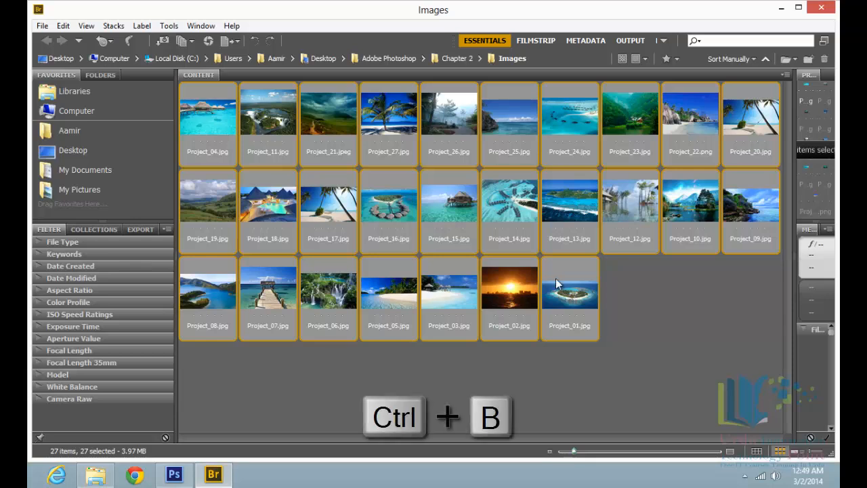
pyautogui.click(86, 26)
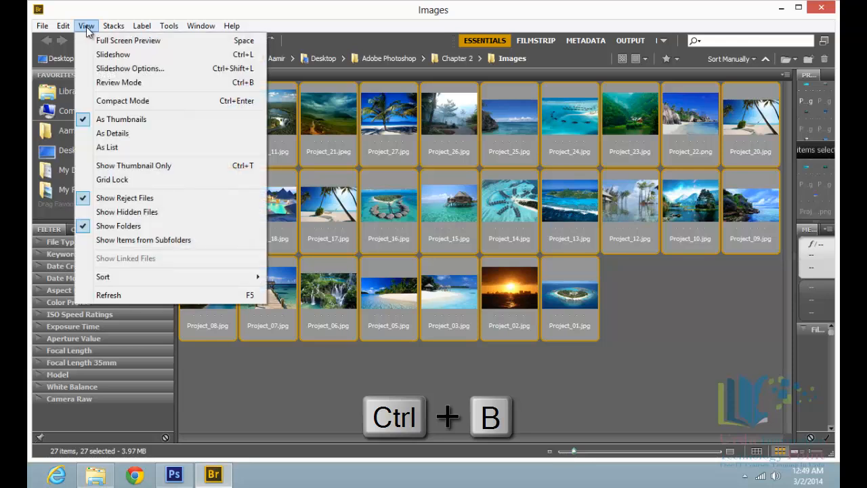
pyautogui.click(165, 87)
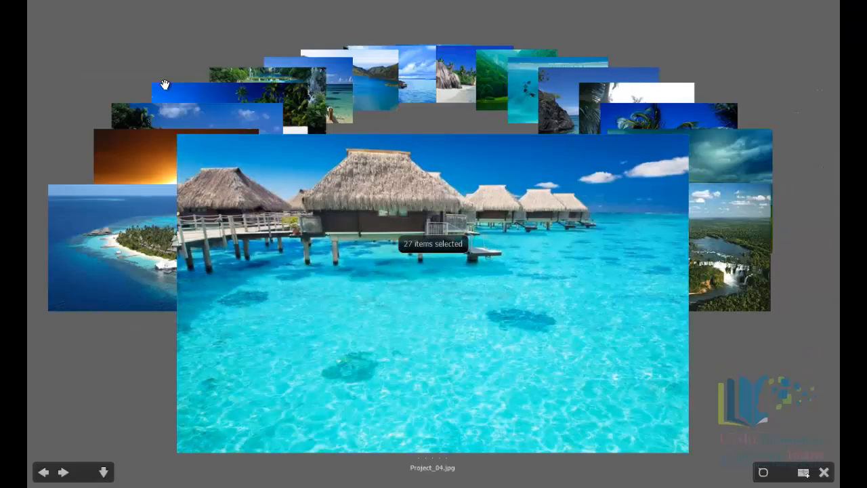
# Drop Project_11.jpg, Project_21.jpeg, Project_26.jpg, Project_23.jpg and Project_22.png from the review set, keeping the other images passed.
pyautogui.press('Left')
pyautogui.press('Right')
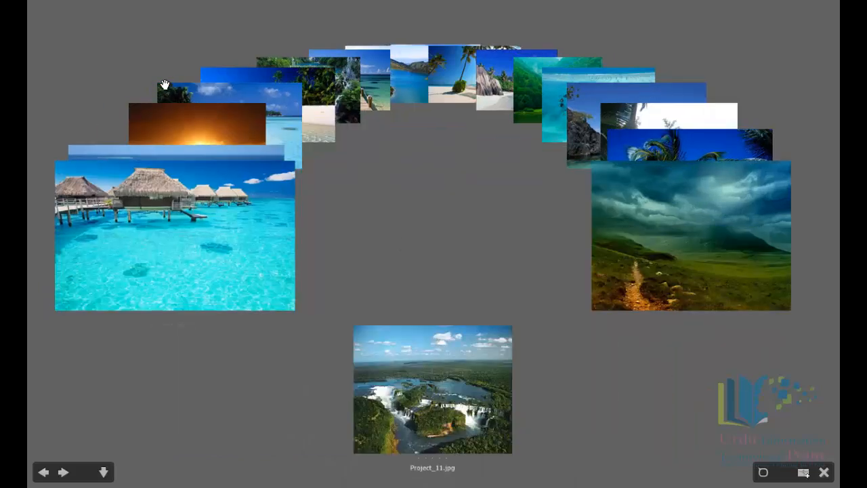
pyautogui.press('Down')
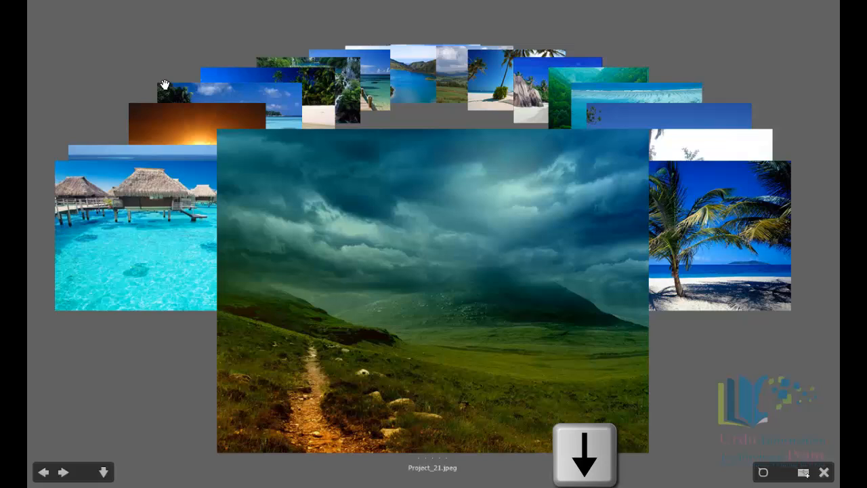
pyautogui.press('Down')
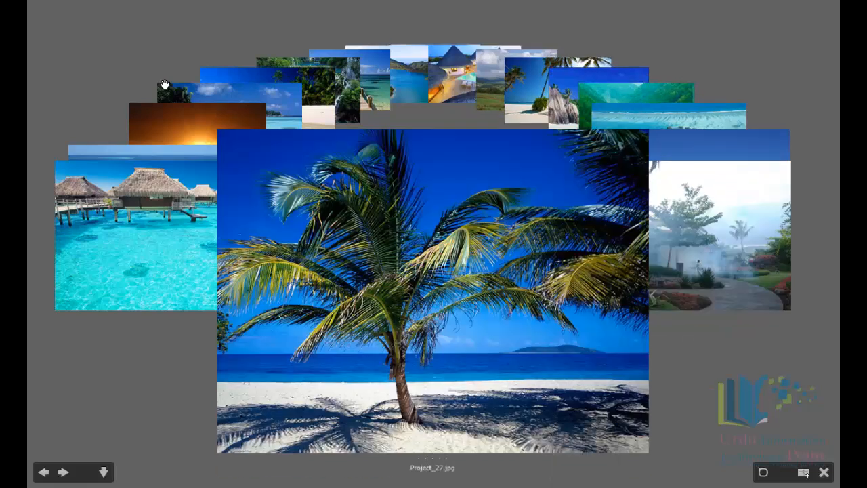
pyautogui.press('Right')
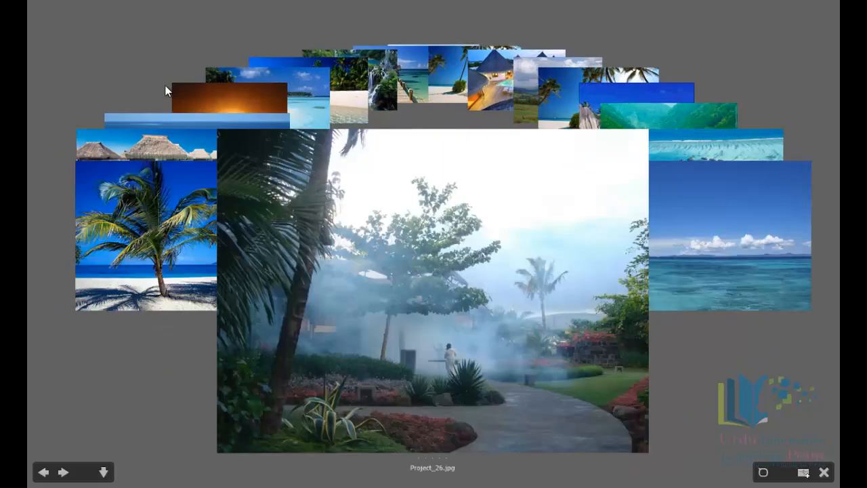
pyautogui.press('Right')
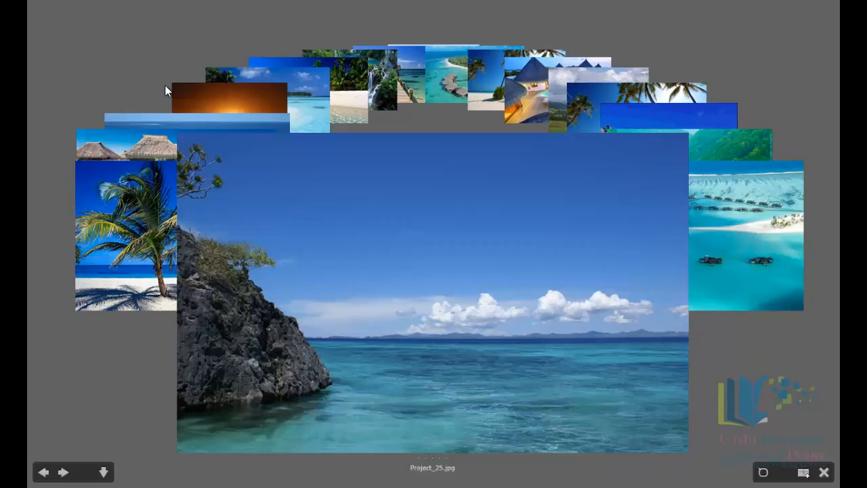
pyautogui.press('Right')
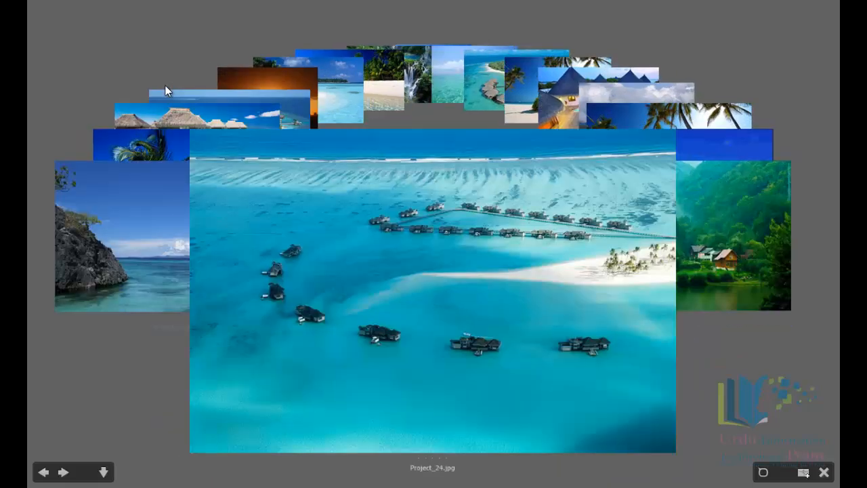
pyautogui.press('Right')
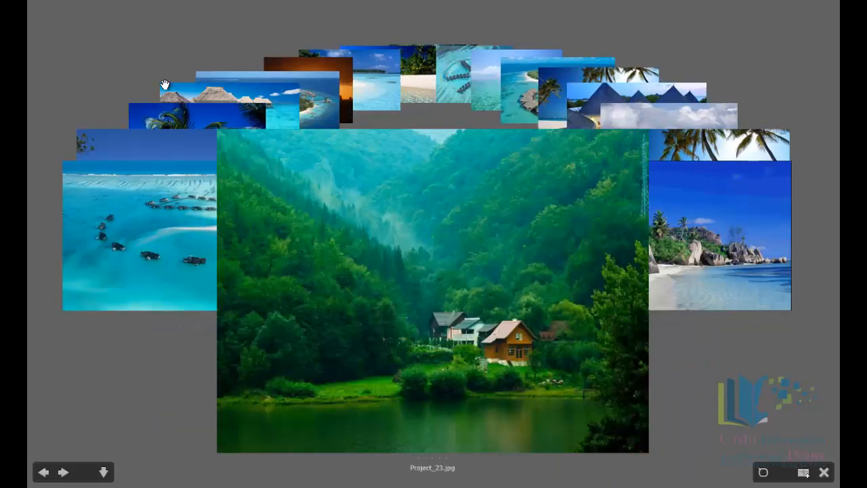
pyautogui.press('Right')
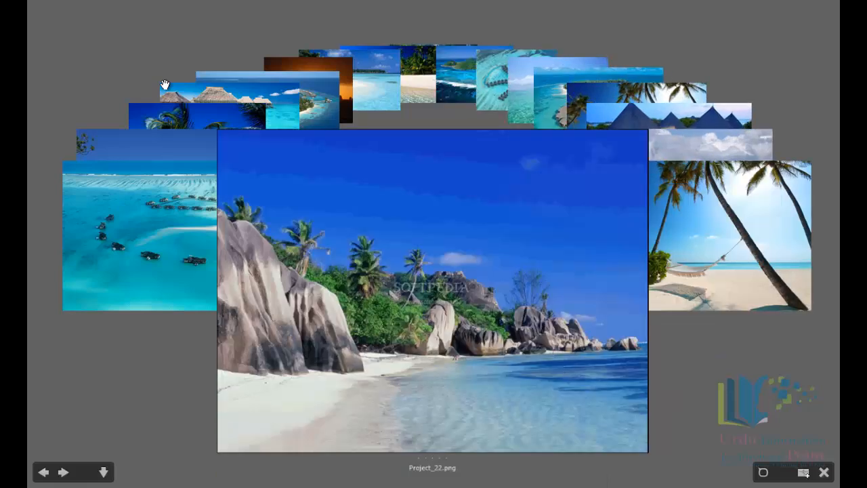
pyautogui.press('Right')
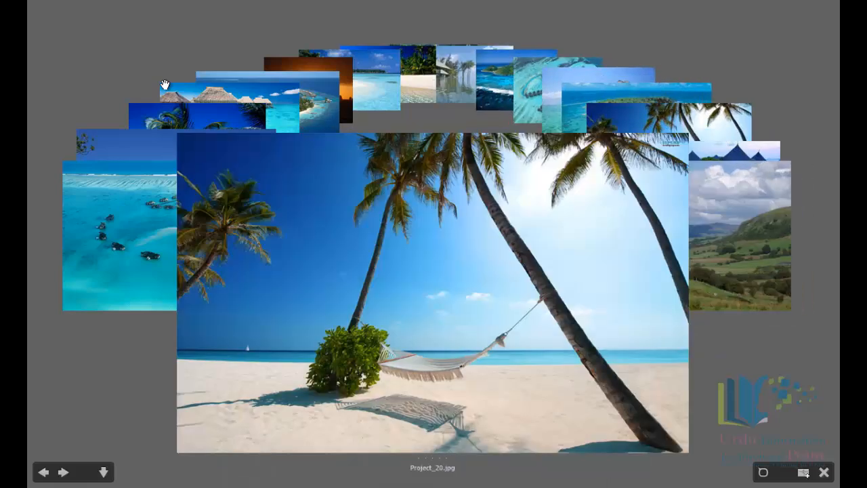
# Keep Project_20.jpg, drop Project_19.jpg through Project_07.jpg from the review set, and restore the dropped Project_06.jpg.
pyautogui.press('Right')
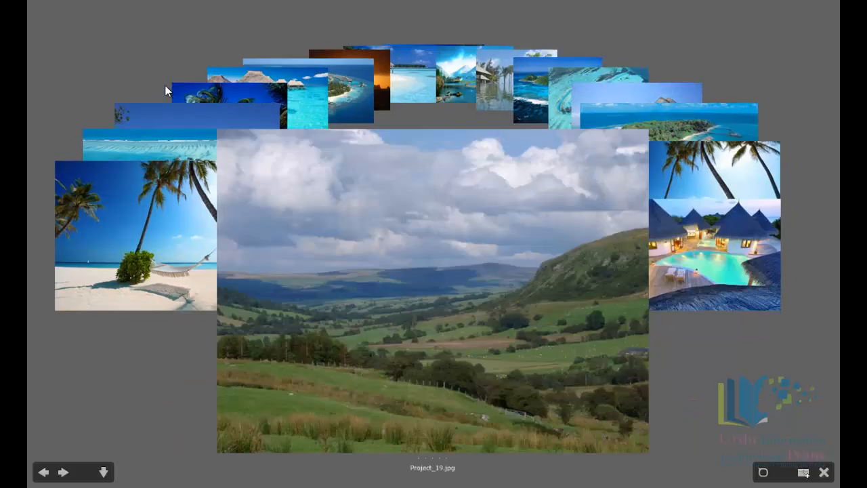
pyautogui.press('Right')
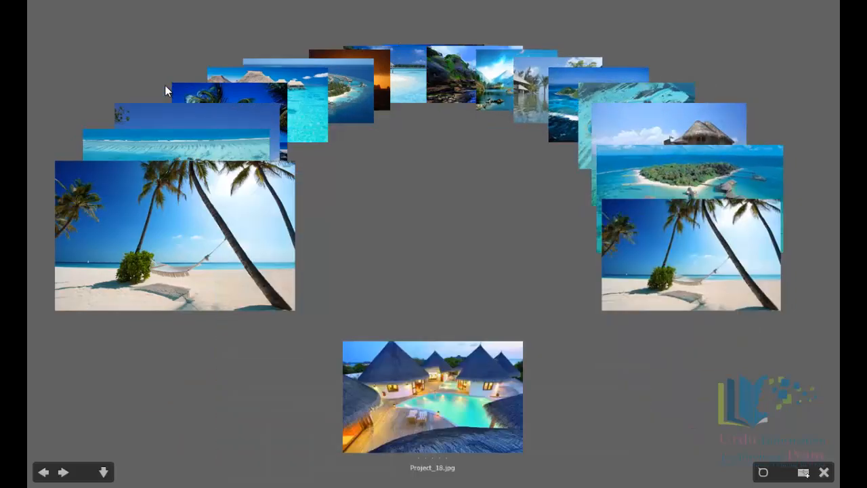
pyautogui.press('Right')
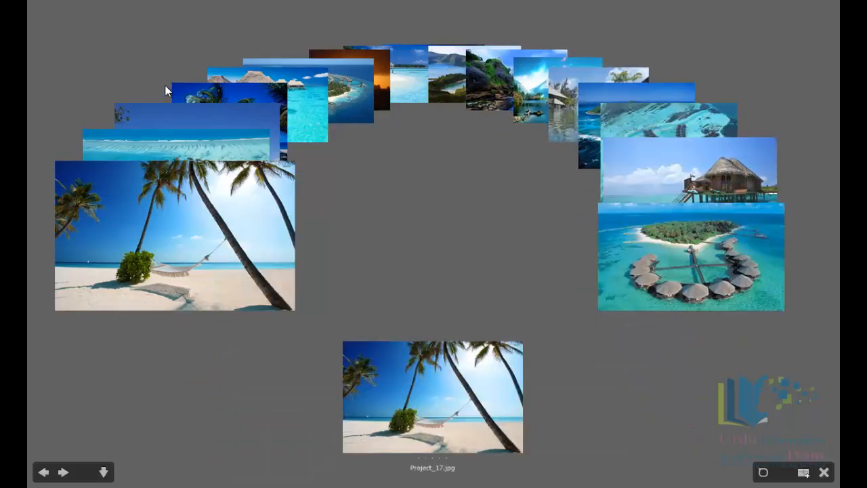
pyautogui.press('Right')
pyautogui.press('Right')
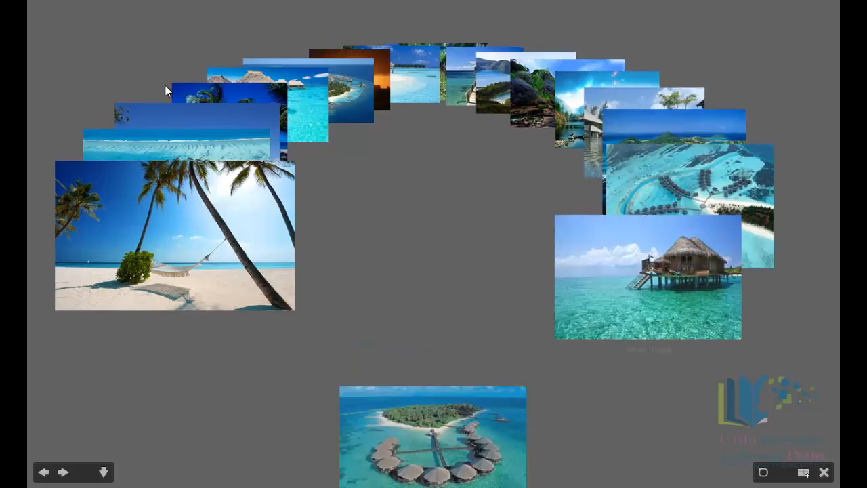
pyautogui.press('Right')
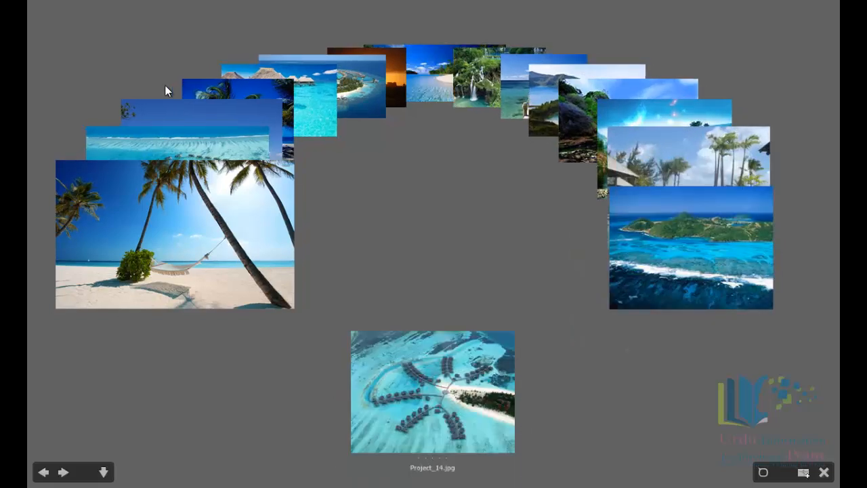
pyautogui.press('Right')
pyautogui.press('Right')
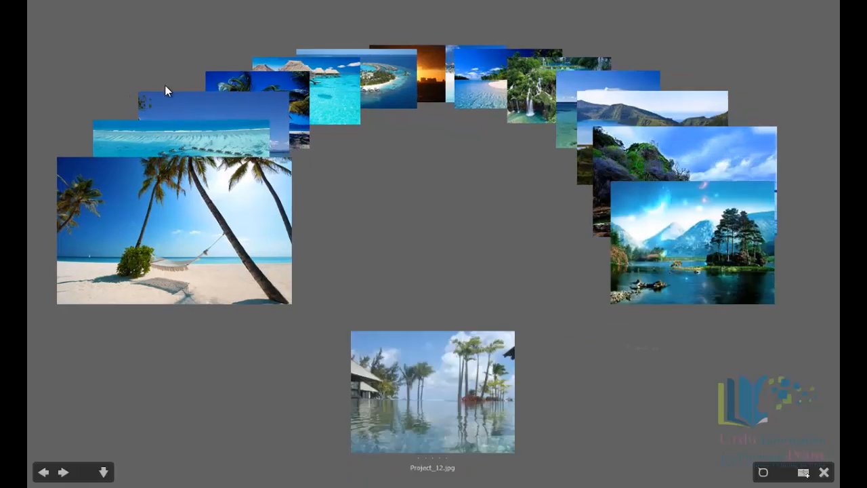
pyautogui.press('Right')
pyautogui.press('Right')
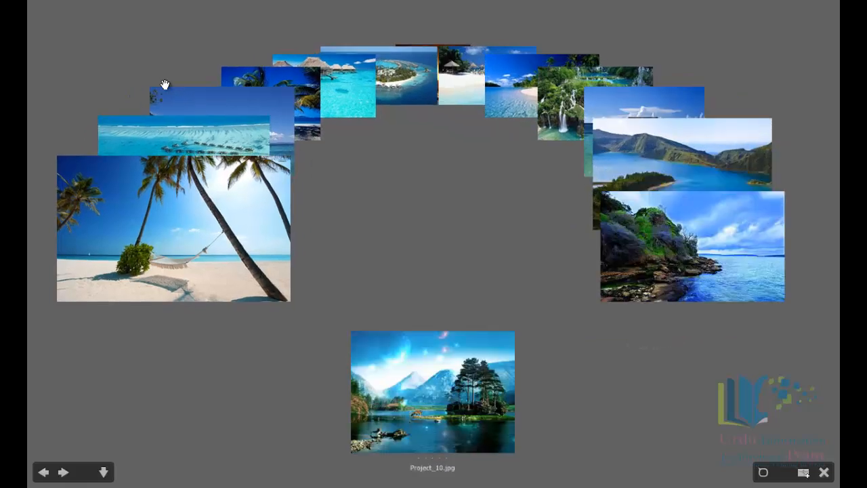
pyautogui.press('Right')
pyautogui.press('Right')
pyautogui.press('Right')
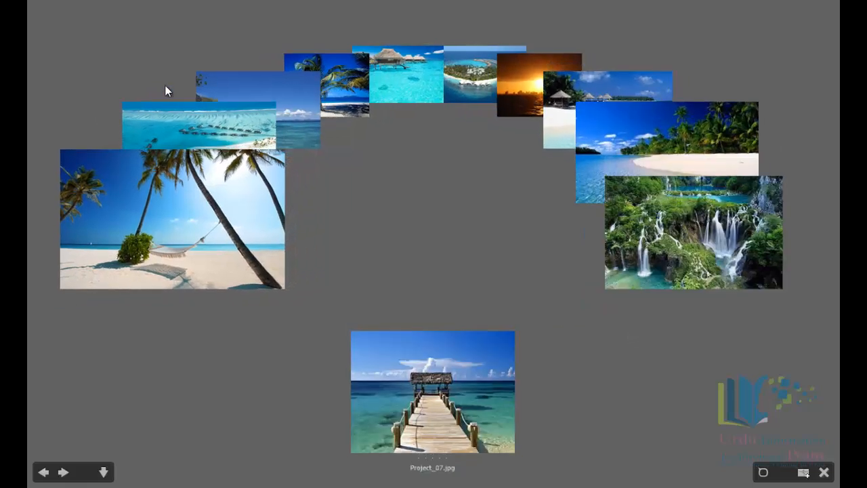
pyautogui.press('Right')
pyautogui.press('Right')
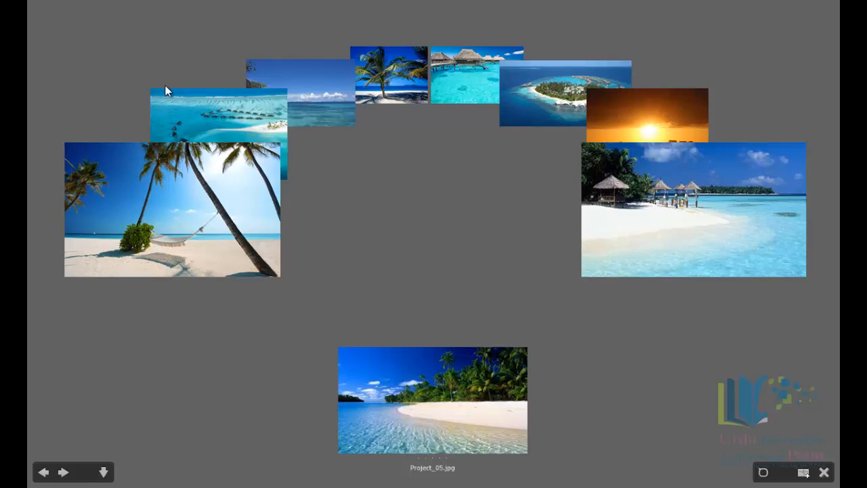
pyautogui.hotkey('ctrl', 'z')
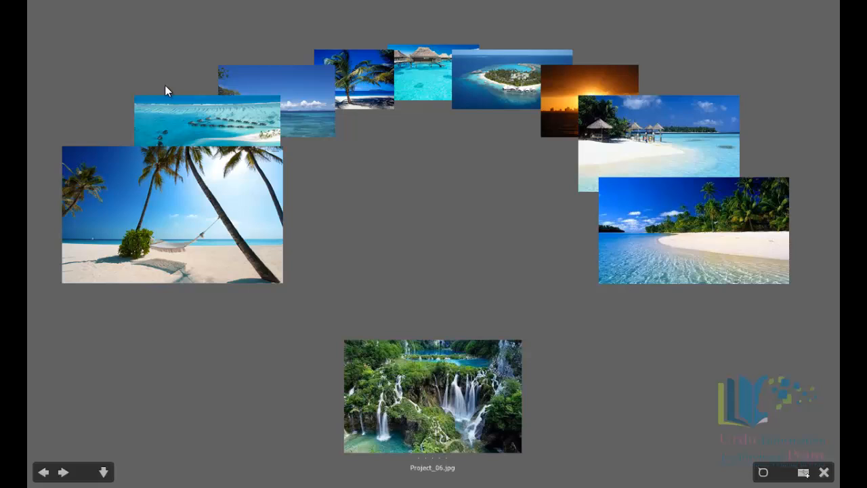
# Leave Review Mode and give the images still selected a one-star rating.
pyautogui.press('Escape')
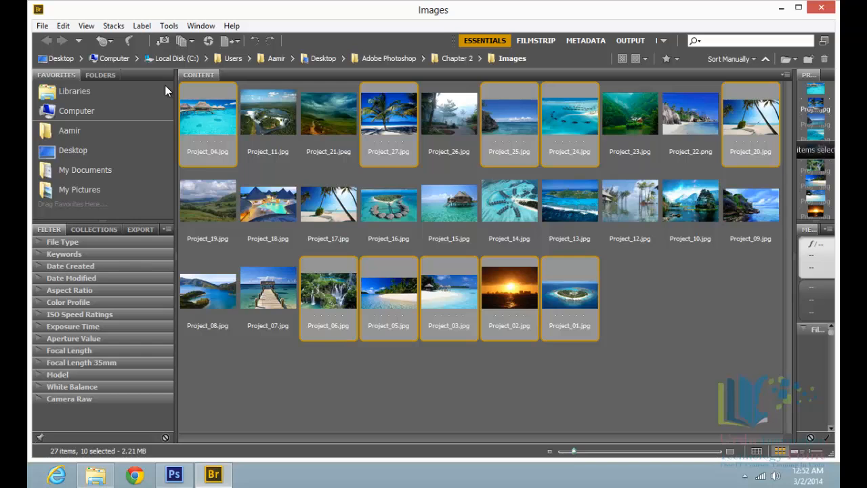
pyautogui.hotkey('ctrl', '1')
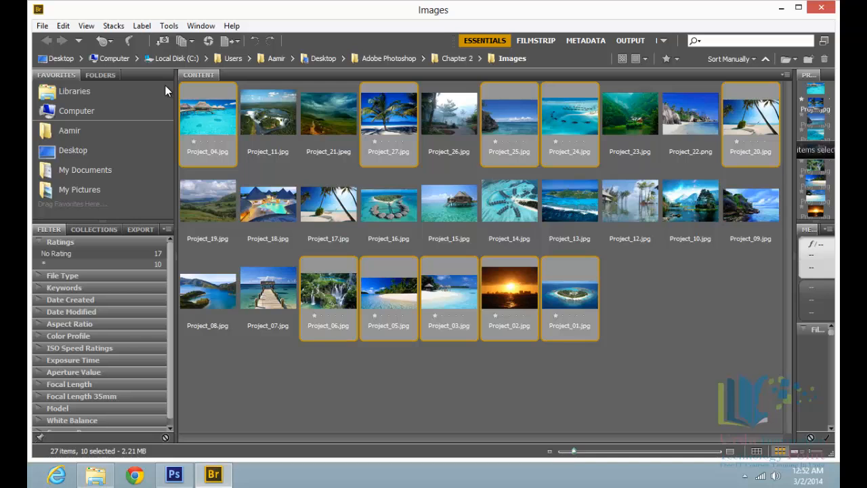
# Reopen the selected images in Review Mode and drop Project_20.jpg, Project_06.jpg, Project_05.jpg, Project_03.jpg and Project_02.jpg from the set.
pyautogui.hotkey('ctrl', 'b')
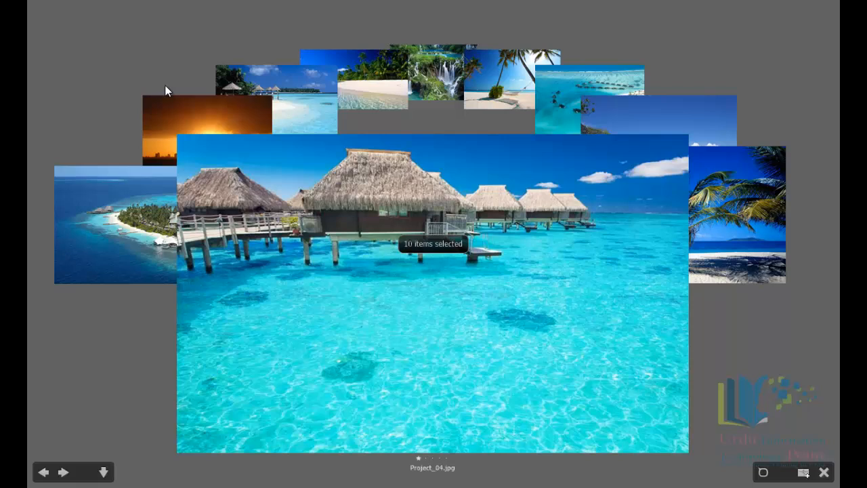
pyautogui.press('Right')
pyautogui.press('Right')
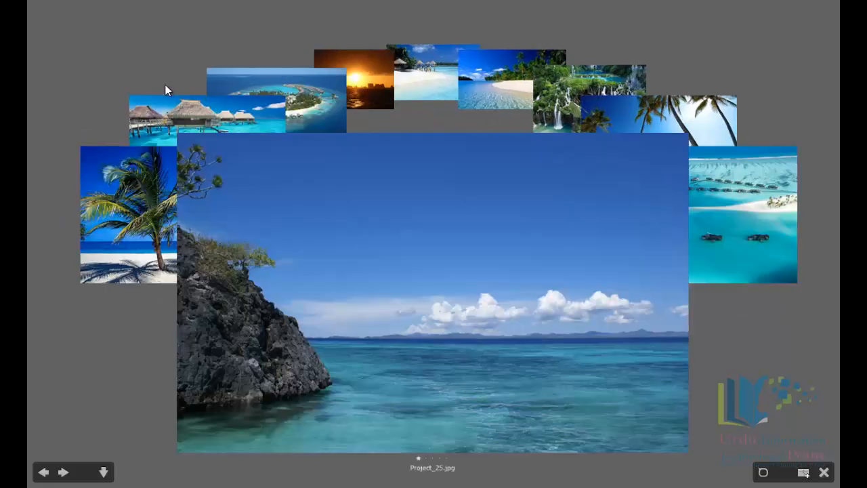
pyautogui.press('Right')
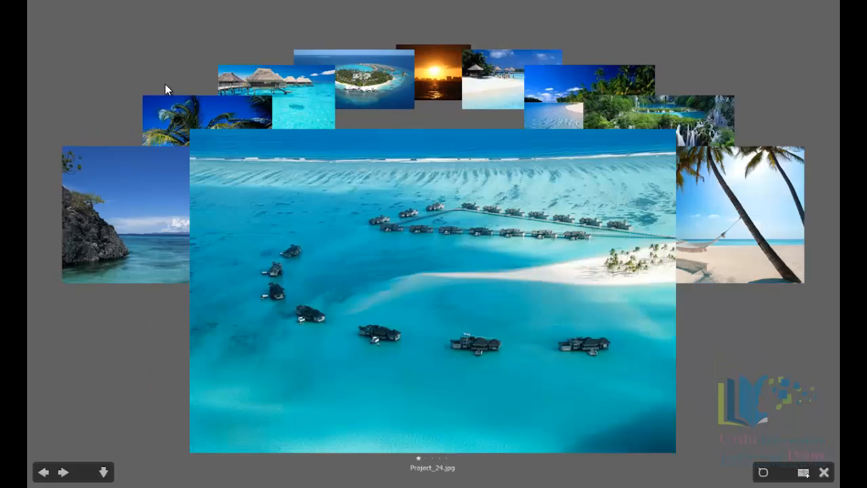
pyautogui.press('Right')
pyautogui.press('Right')
pyautogui.press('Right')
pyautogui.press('Right')
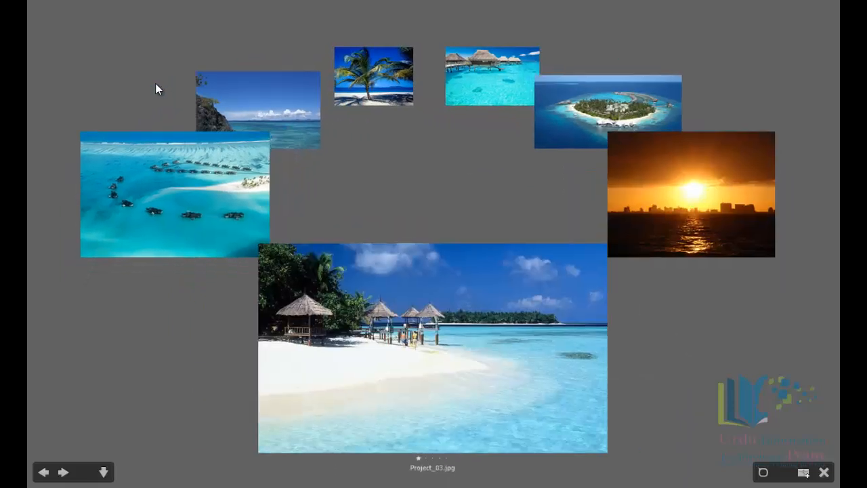
pyautogui.press('Right')
pyautogui.press('Right')
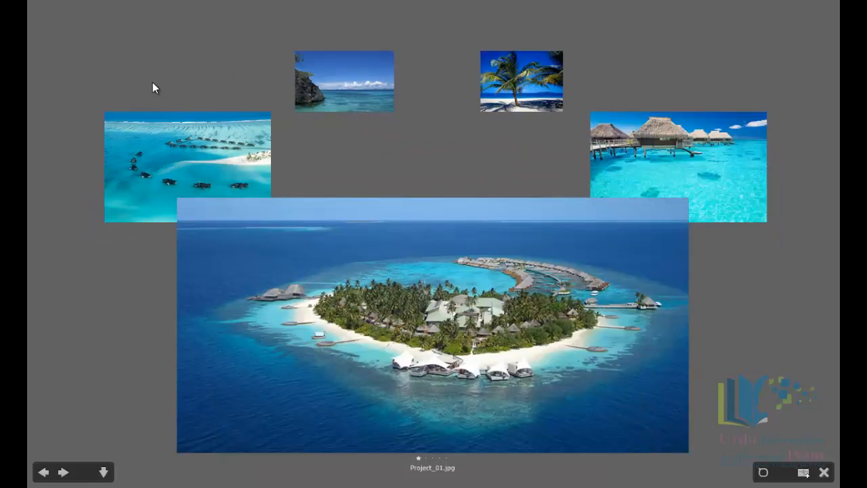
# Save the images remaining in the review set as a new collection named Maldives.
pyautogui.click(804, 473)
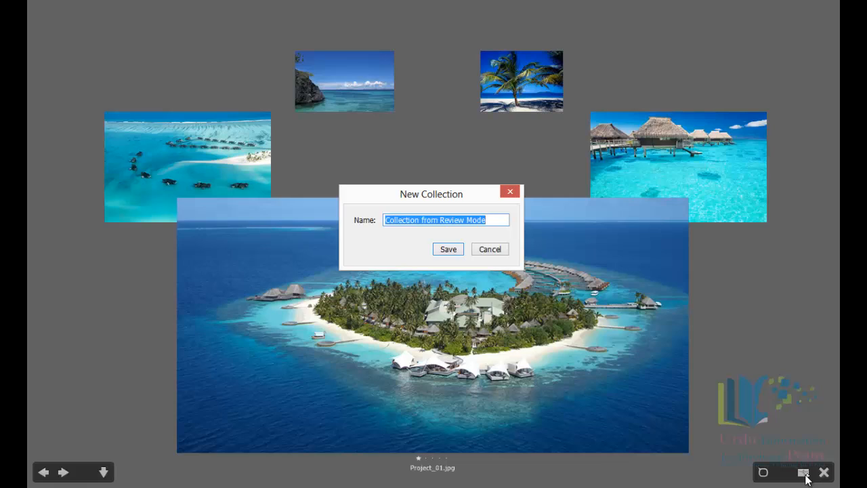
pyautogui.write('Maldives')
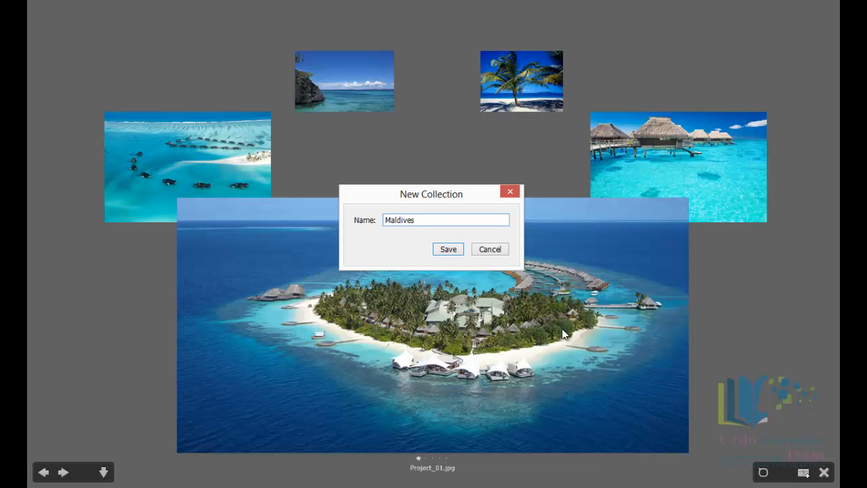
pyautogui.click(447, 249)
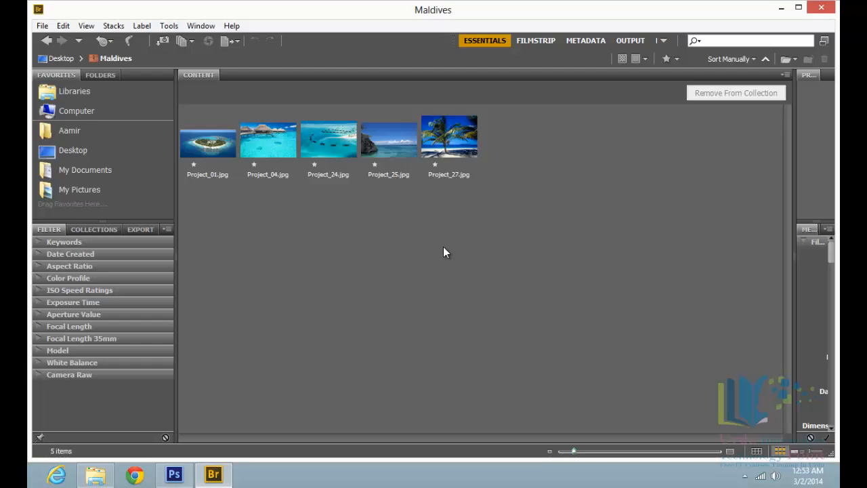
# Return to the Images folder, show the list of collections and open the Maldives collection to check its contents.
pyautogui.click(46, 41)
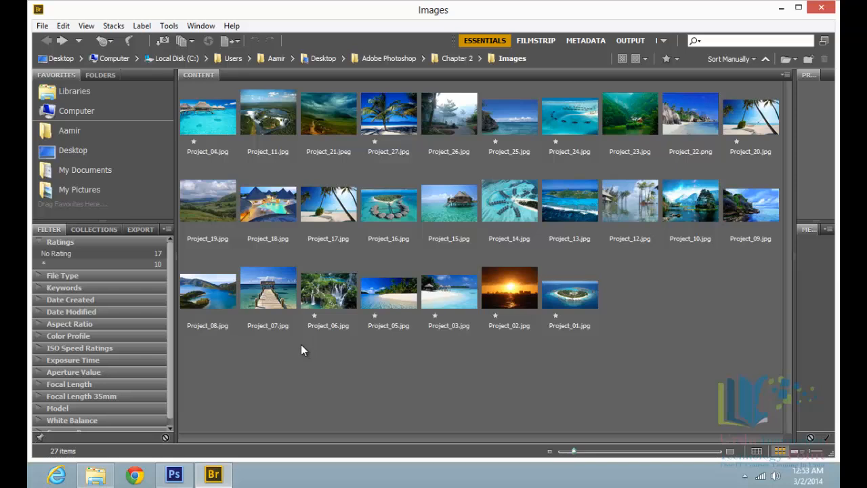
pyautogui.click(105, 230)
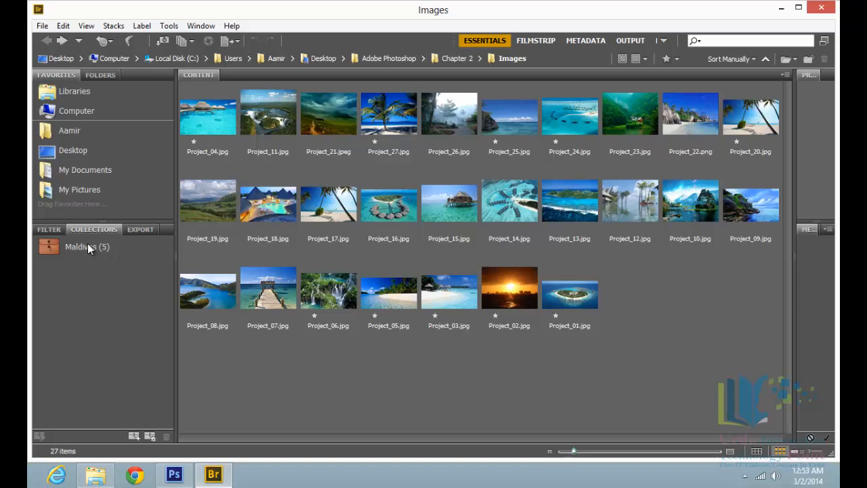
pyautogui.click(87, 246)
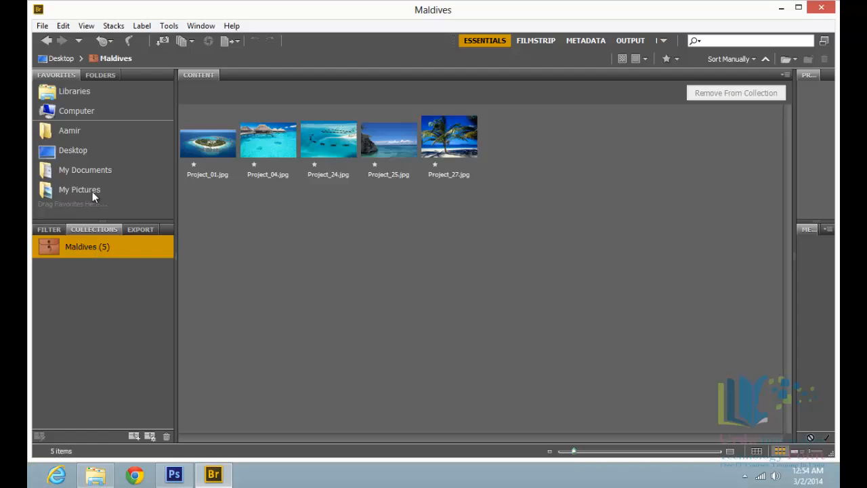
# From the Images folder, add Project_04, 27, 25, 14, 17, 18 and 07 to the Maldives collection and open it.
pyautogui.click(44, 40)
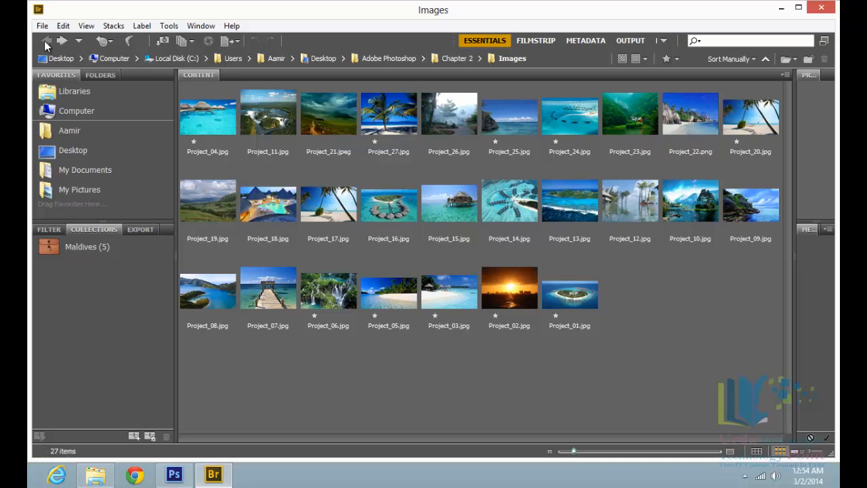
pyautogui.click(217, 118)
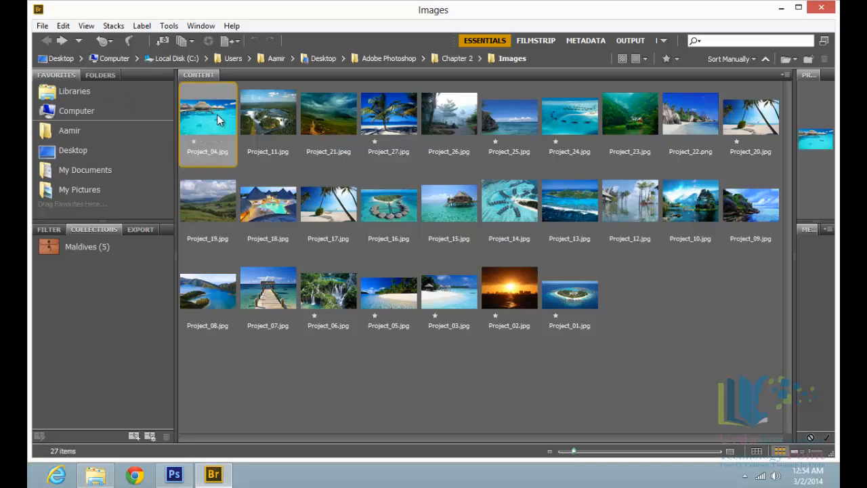
pyautogui.keyDown('ctrl'); pyautogui.click(396, 124); pyautogui.keyUp('ctrl')
pyautogui.keyDown('ctrl'); pyautogui.click(505, 124); pyautogui.keyUp('ctrl')
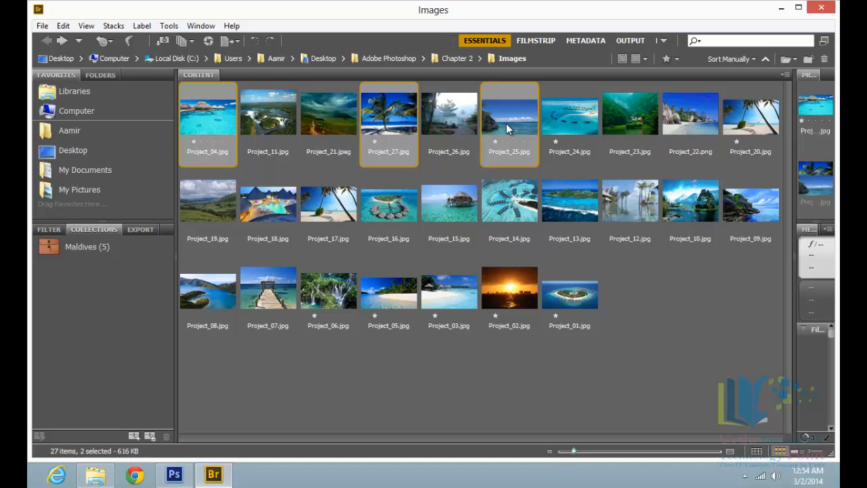
pyautogui.keyDown('ctrl'); pyautogui.click(509, 202); pyautogui.keyUp('ctrl')
pyautogui.keyDown('ctrl'); pyautogui.click(328, 204); pyautogui.keyUp('ctrl')
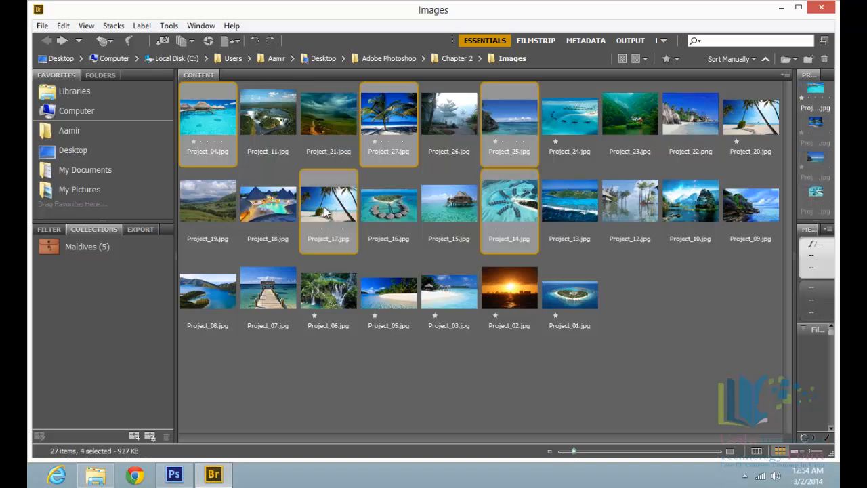
pyautogui.keyDown('ctrl'); pyautogui.click(264, 214); pyautogui.keyUp('ctrl')
pyautogui.keyDown('ctrl'); pyautogui.click(246, 310); pyautogui.keyUp('ctrl')
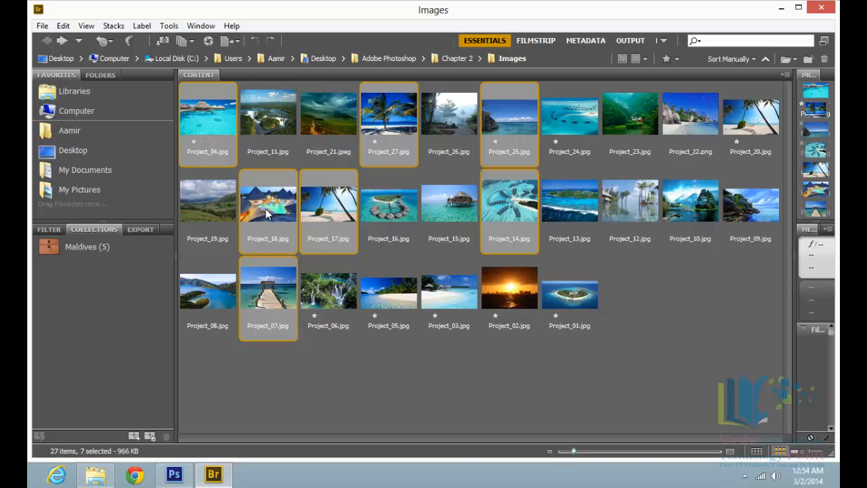
pyautogui.moveTo(260, 218); pyautogui.dragTo(103, 247)
pyautogui.click(99, 247)
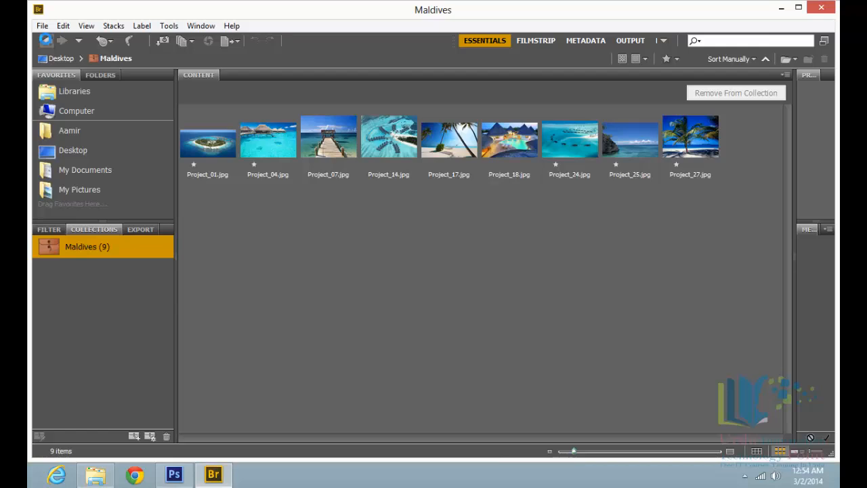
# Go back to the Images folder and create an empty collection named Test, leaving out the selected Project_13.jpg.
pyautogui.click(47, 41)
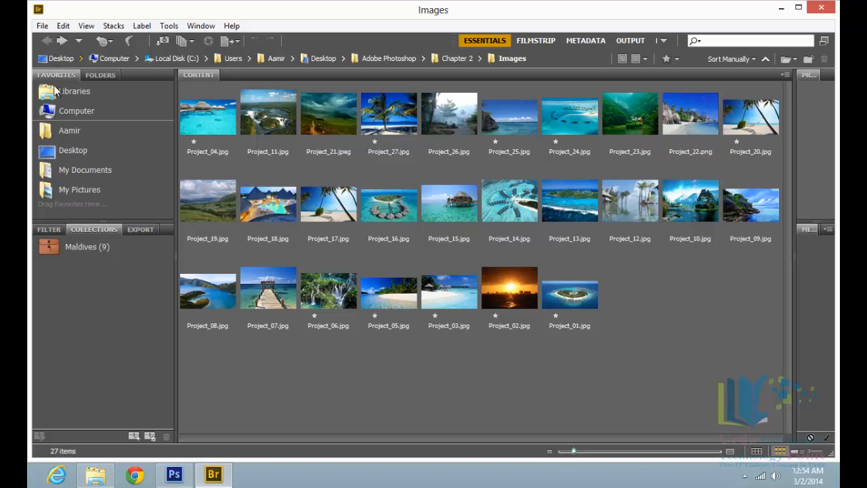
pyautogui.click(571, 208)
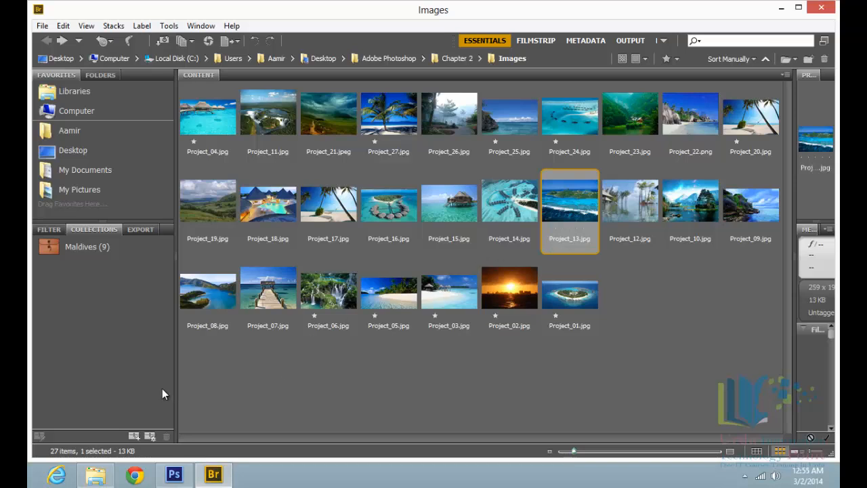
pyautogui.click(138, 439)
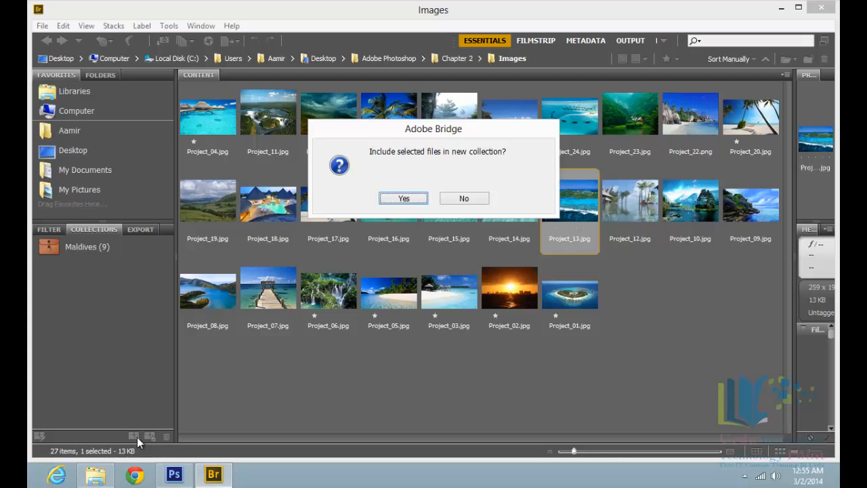
pyautogui.click(464, 199)
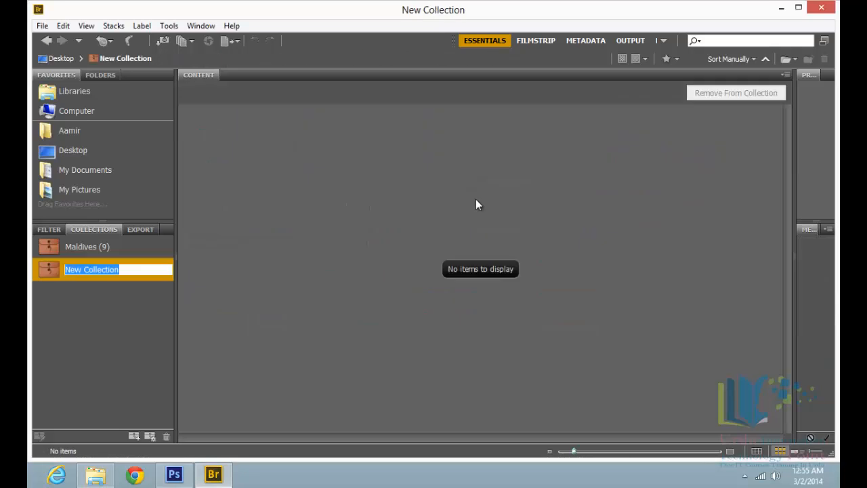
pyautogui.write('Test')
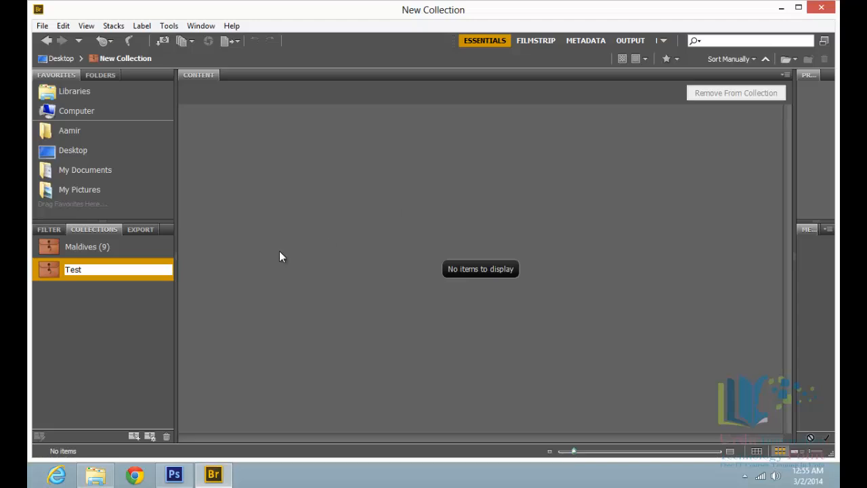
pyautogui.click(53, 270)
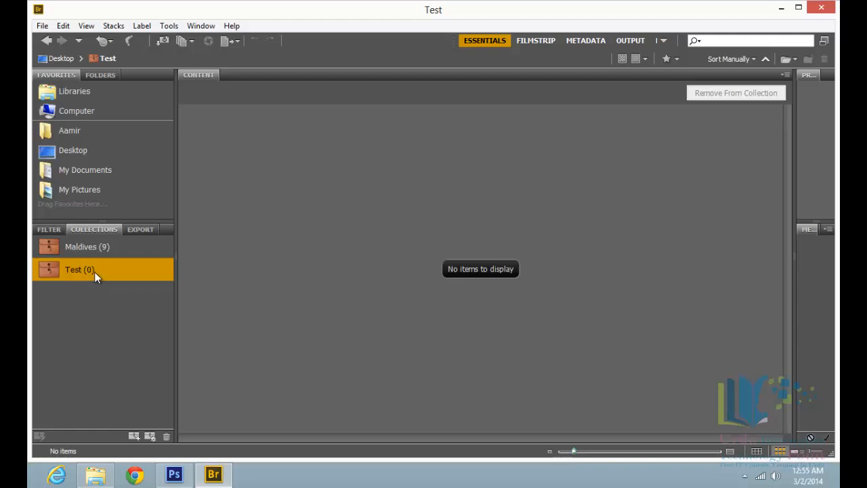
# From the Images folder, add the range of images from Project_27.jpg through Project_09.jpg to the Test collection.
pyautogui.click(46, 41)
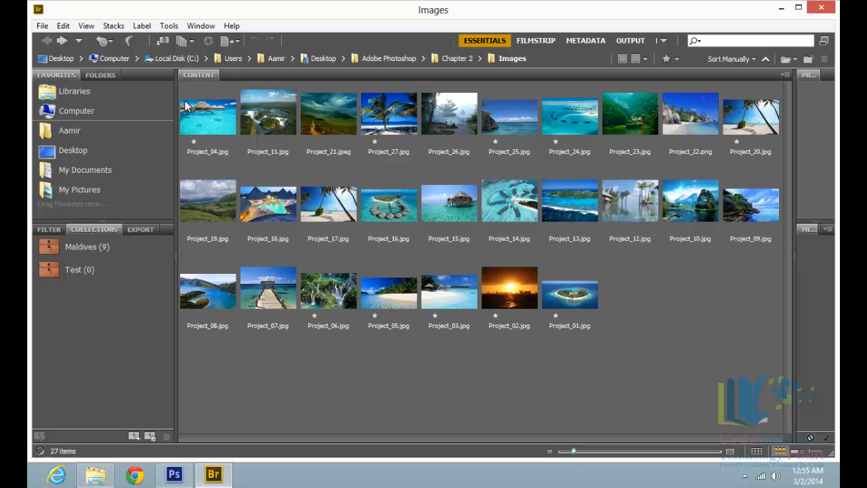
pyautogui.click(654, 213)
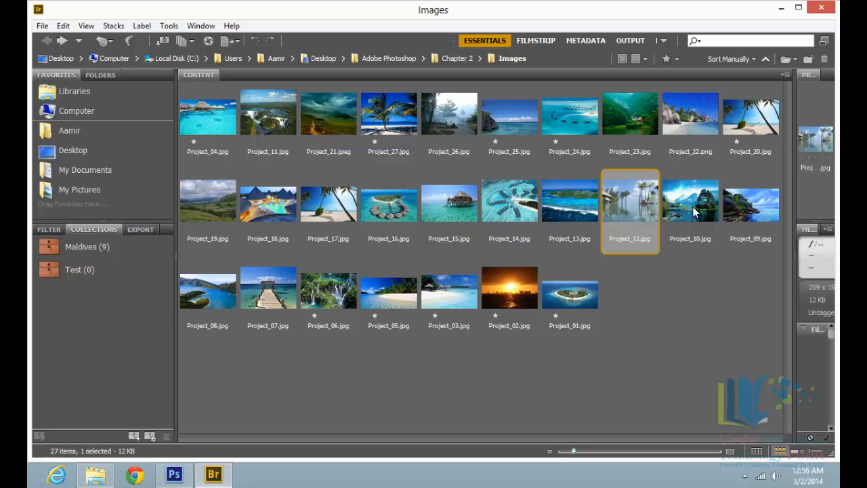
pyautogui.keyDown('ctrl'); pyautogui.click(689, 213); pyautogui.keyUp('ctrl')
pyautogui.keyDown('ctrl'); pyautogui.click(754, 208); pyautogui.keyUp('ctrl')
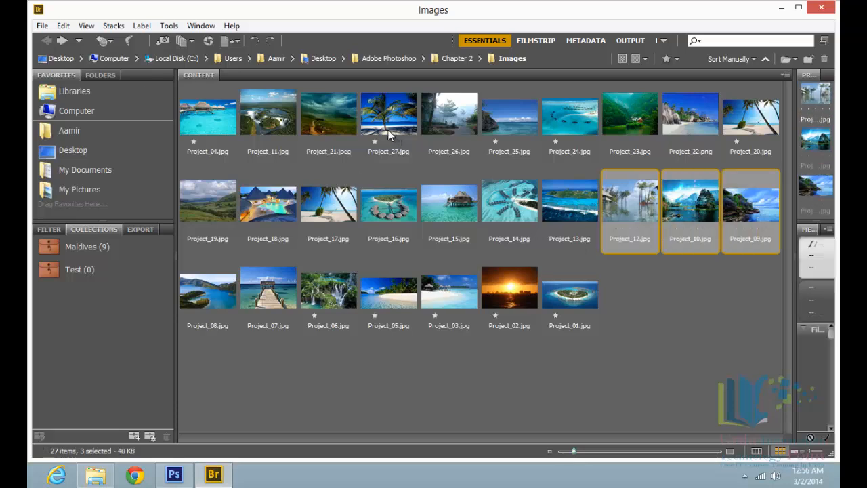
pyautogui.keyDown('shift'); pyautogui.click(390, 129); pyautogui.keyUp('shift')
pyautogui.moveTo(387, 121); pyautogui.dragTo(78, 273)
# Switch between the Maldives and Test collections to compare their contents.
pyautogui.click(94, 245)
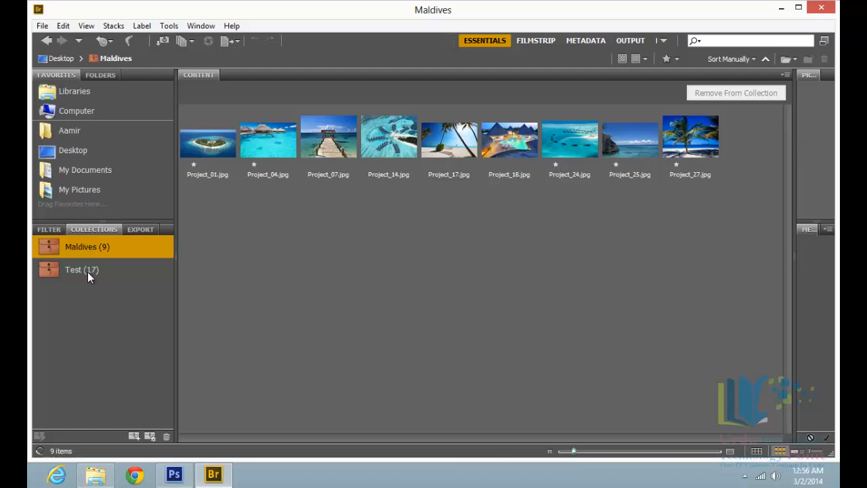
pyautogui.click(89, 269)
pyautogui.click(93, 248)
pyautogui.click(93, 267)
pyautogui.click(95, 250)
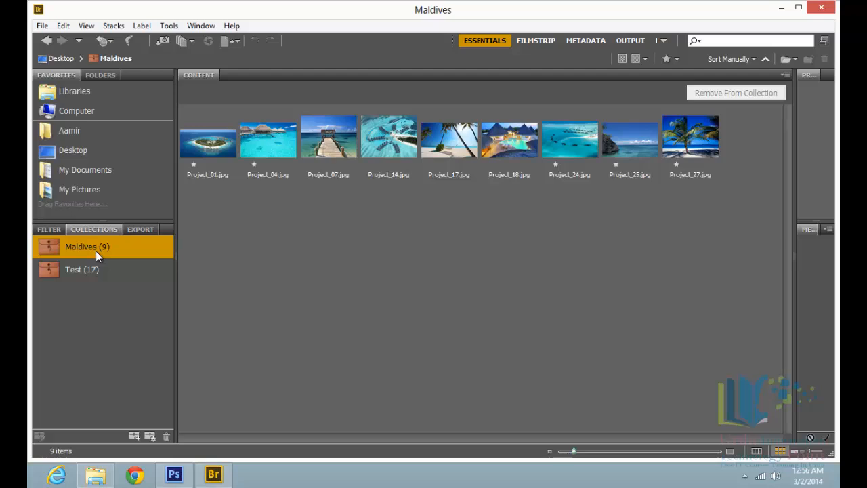
# Browse from the Desktop through Adobe Photoshop and Chapter 2 to the Images folder.
pyautogui.click(63, 59)
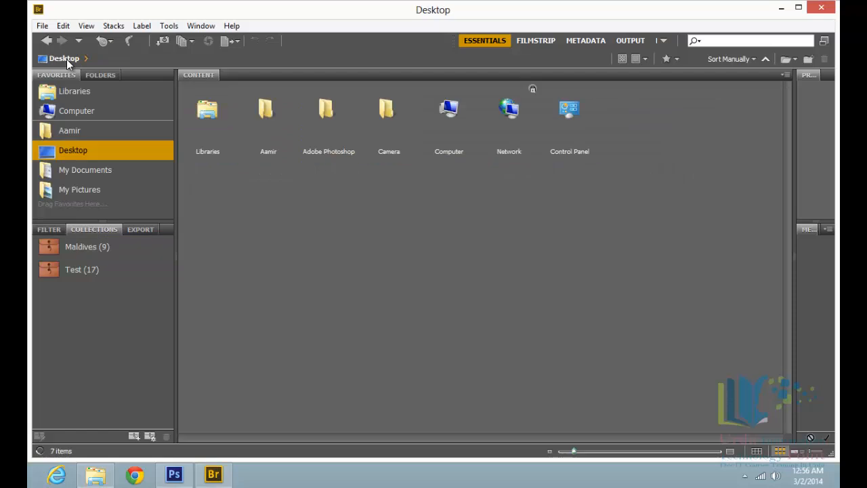
pyautogui.doubleClick(330, 115)
pyautogui.doubleClick(272, 118)
pyautogui.click(267, 117)
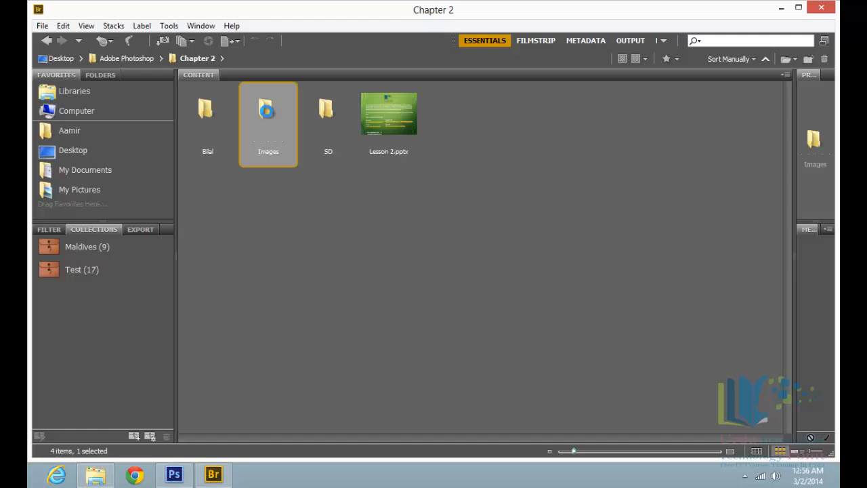
pyautogui.doubleClick(268, 117)
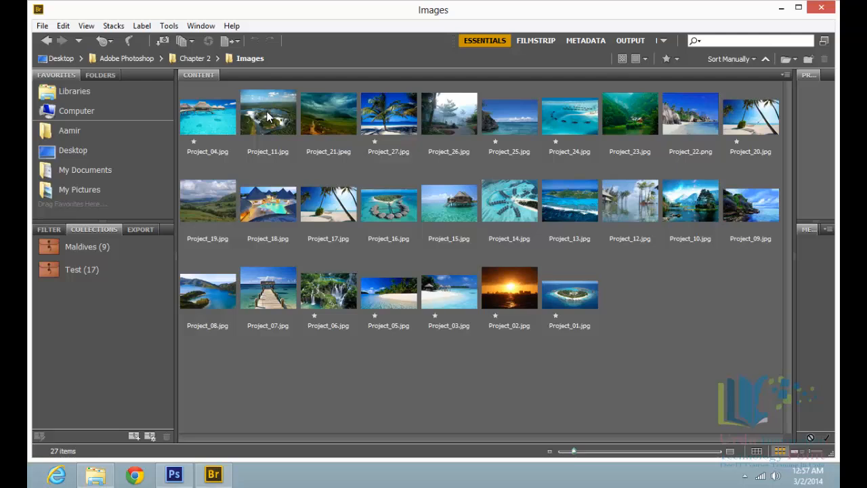
pyautogui.hotkey('ctrl', 'Up')
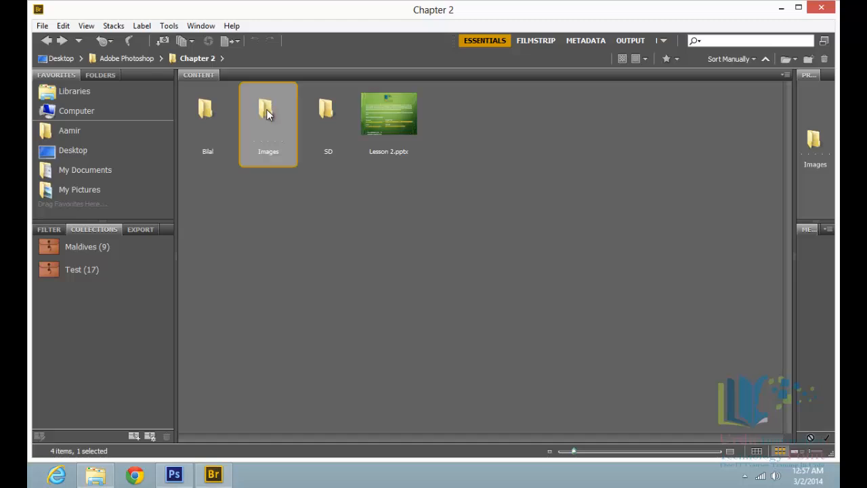
pyautogui.doubleClick(267, 115)
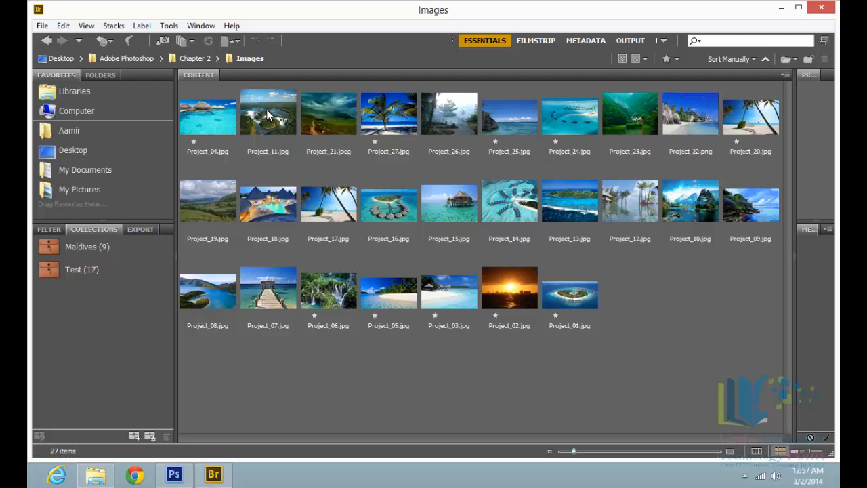
# Select the images from Project_11.jpg through Project_13.jpg and show them full screen.
pyautogui.click(270, 121)
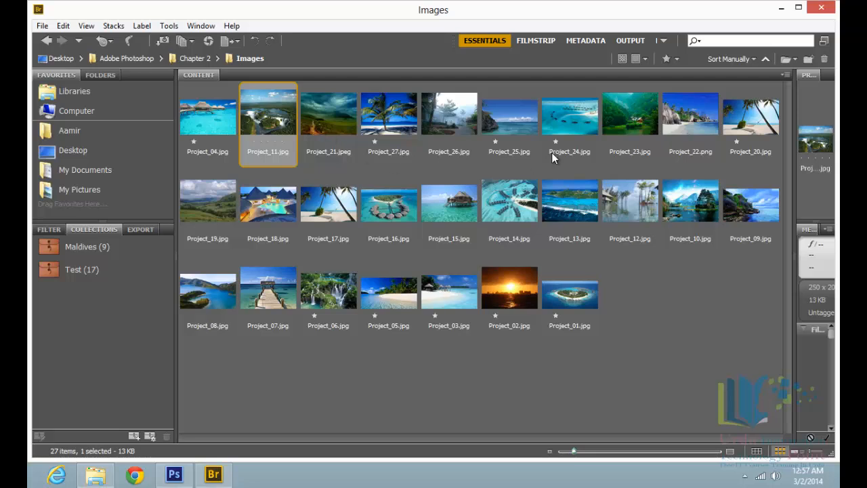
pyautogui.keyDown('shift'); pyautogui.click(567, 209); pyautogui.keyUp('shift')
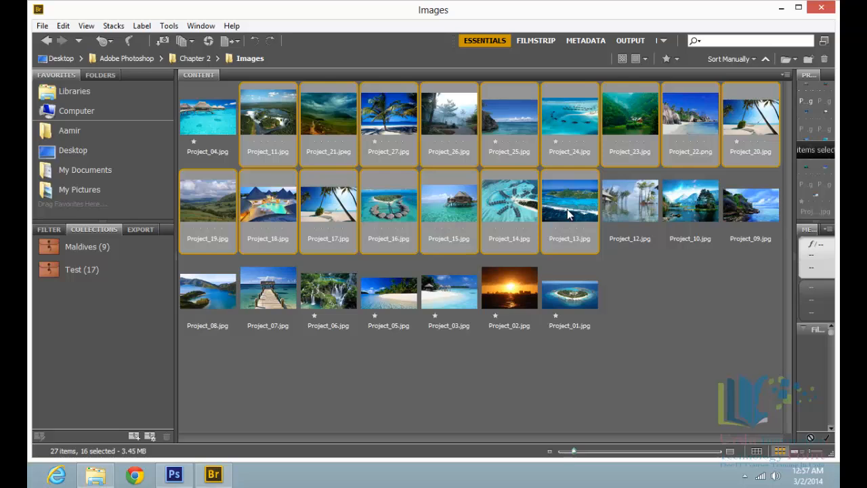
pyautogui.hotkey('ctrl', 'b')
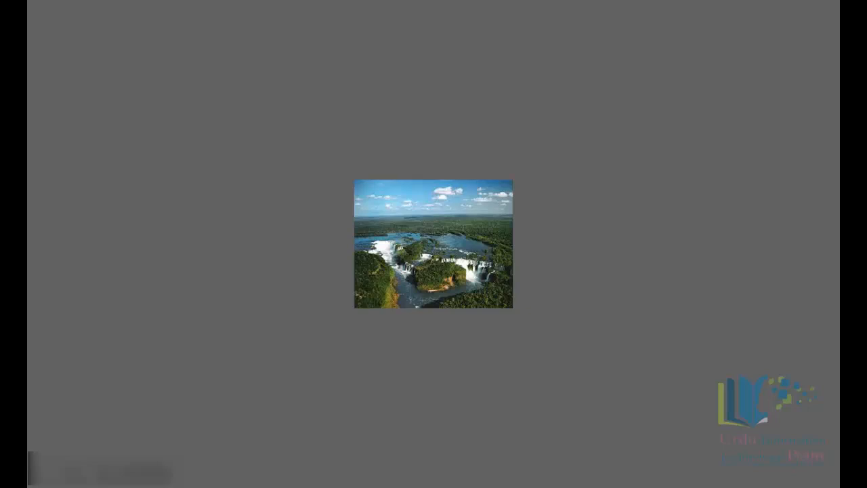
# Step through the full-screen images, rating Project_21.jpeg and Project_27.jpg three stars and Project_26.jpg one star.
pyautogui.press('Right')
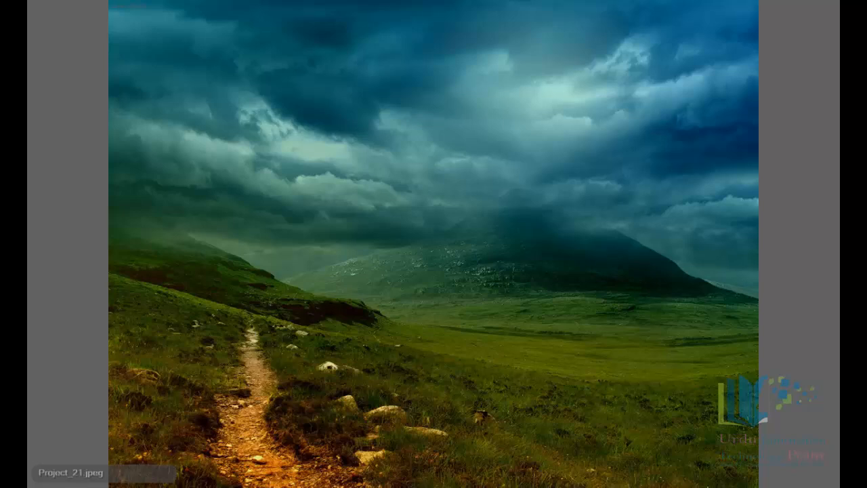
pyautogui.press('3')
pyautogui.press('Right')
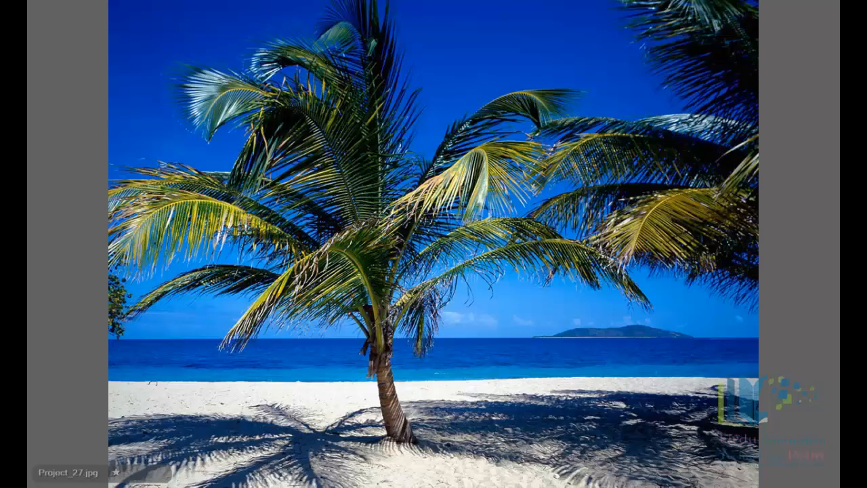
pyautogui.press('3')
pyautogui.press('Right')
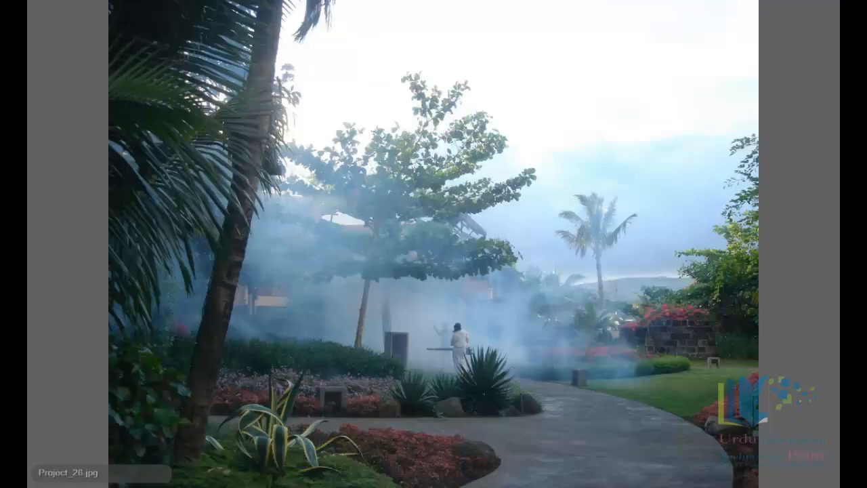
pyautogui.press('1')
pyautogui.press('Left')
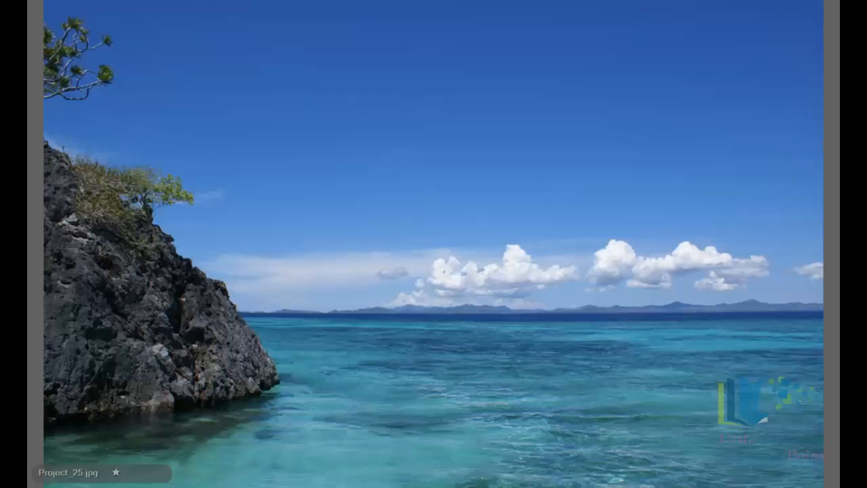
# Rate Project_25.jpg five stars, and label Project_24.jpg red, Project_23.jpg yellow and Project_22.png green in the full-screen view, closing it at the end.
pyautogui.press('5')
pyautogui.press('Left')
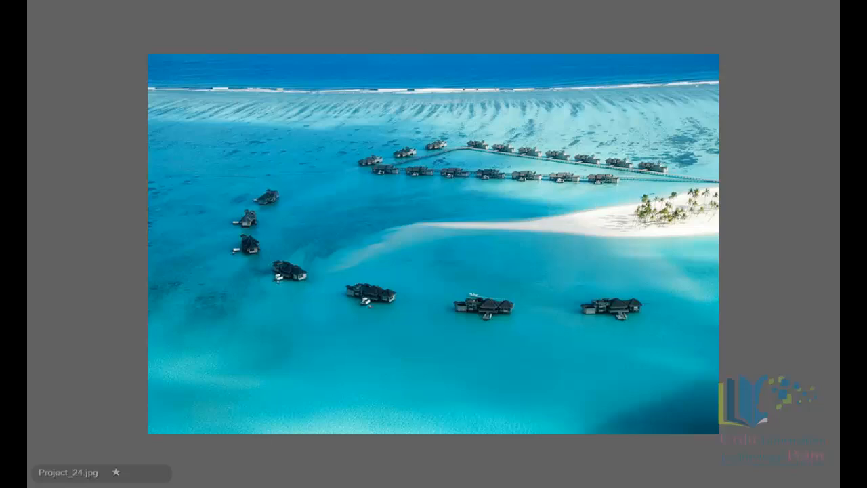
pyautogui.press('6')
pyautogui.press('Left')
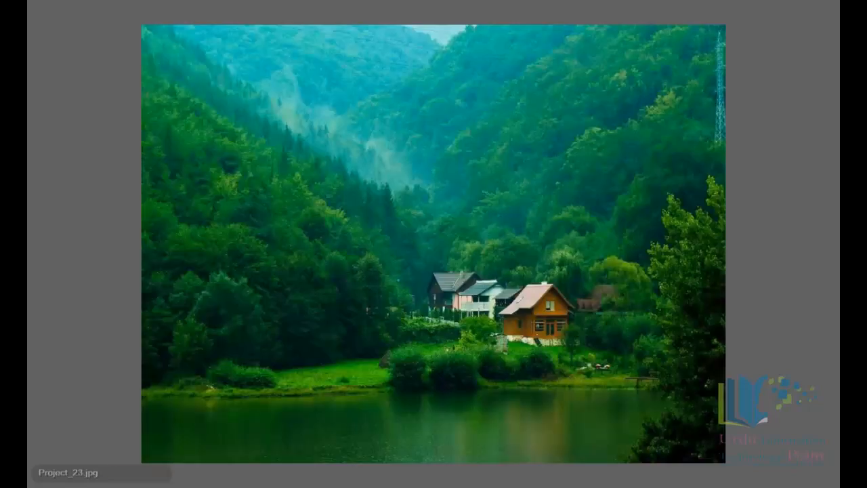
pyautogui.press('7')
pyautogui.press('Left')
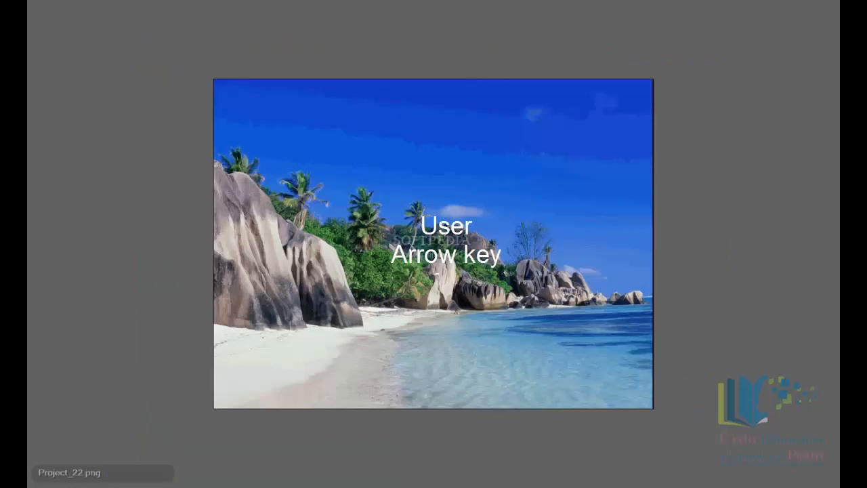
pyautogui.press('8')
pyautogui.press('Left')
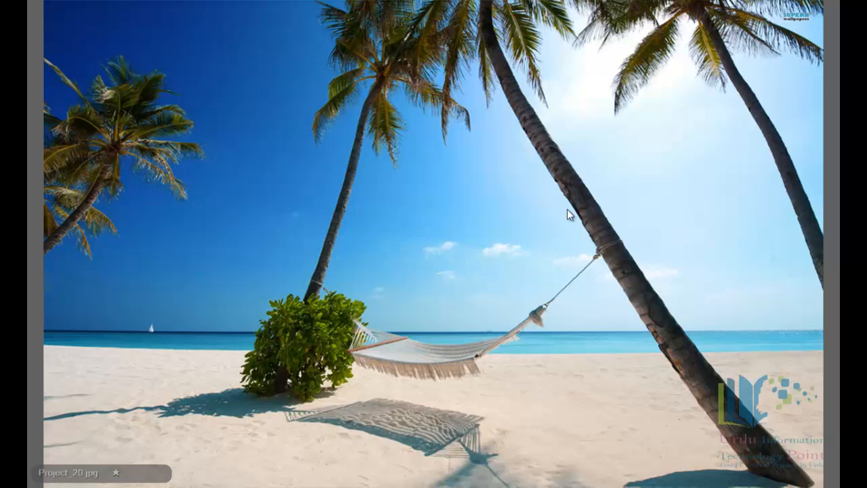
pyautogui.press('Escape')
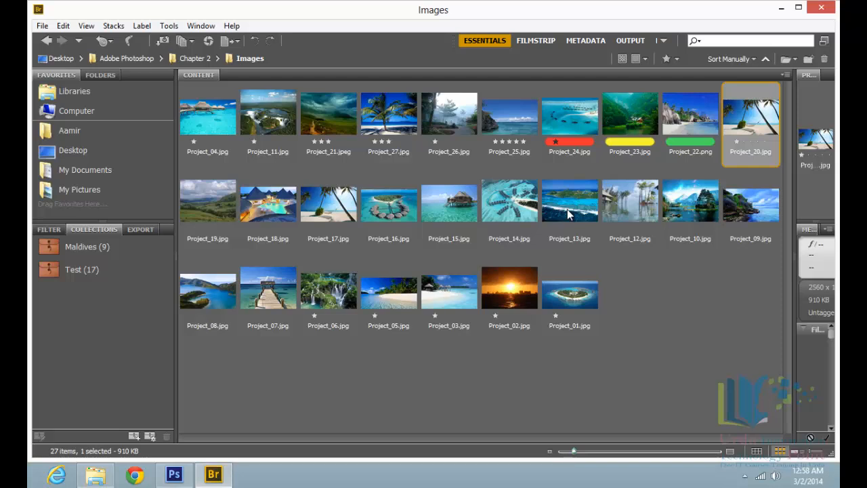
# Select all images except Project_20.jpg and Project_09.jpg, open them in Review Mode, rate Project_04.jpg two stars and exit.
pyautogui.moveTo(718, 316); pyautogui.dragTo(231, 114)
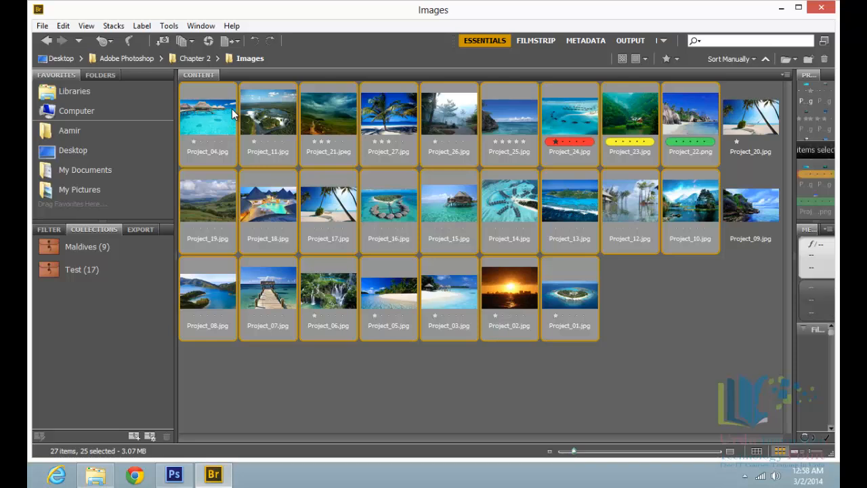
pyautogui.hotkey('ctrl', 'b')
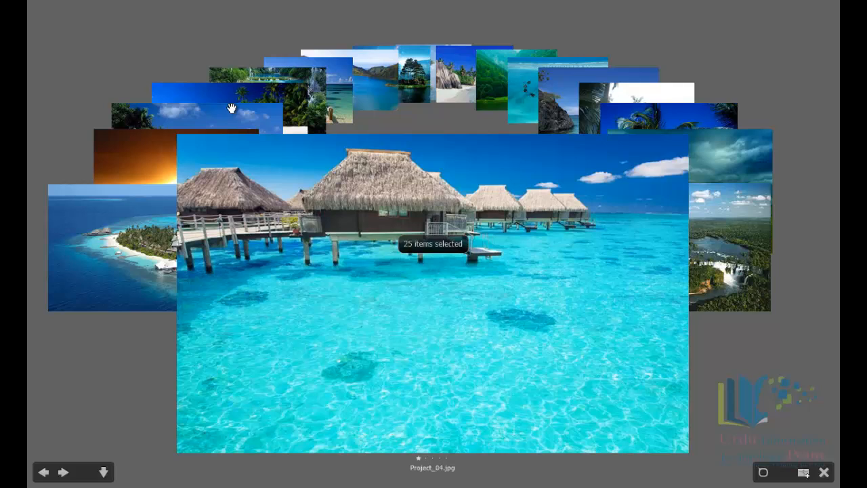
pyautogui.press('2')
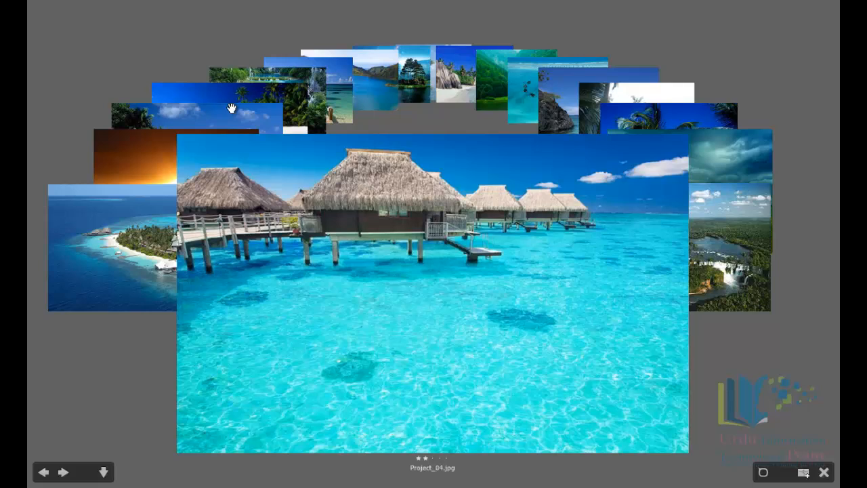
pyautogui.press('Escape')
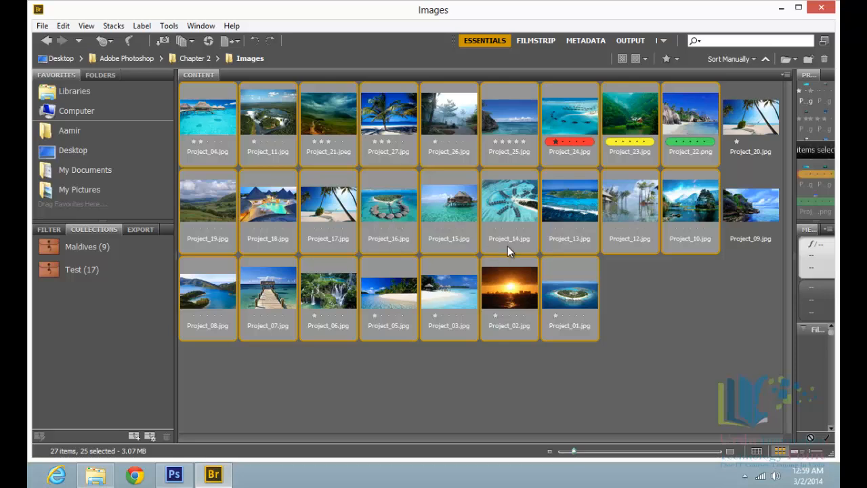
# Rate Project_14.jpg five stars directly in the content view.
pyautogui.click(506, 214)
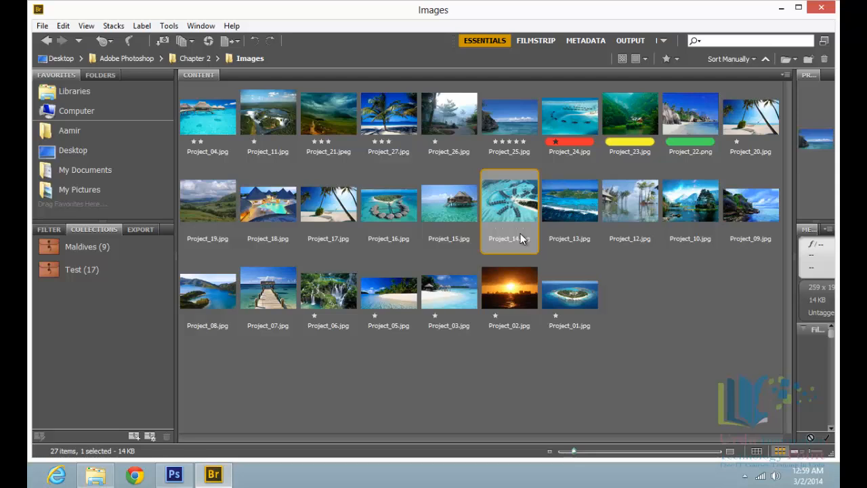
pyautogui.press('5')
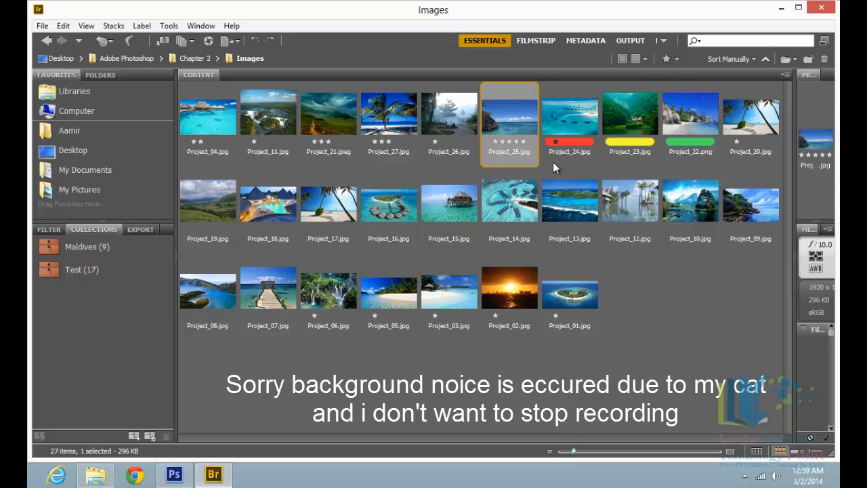
pyautogui.click(504, 209)
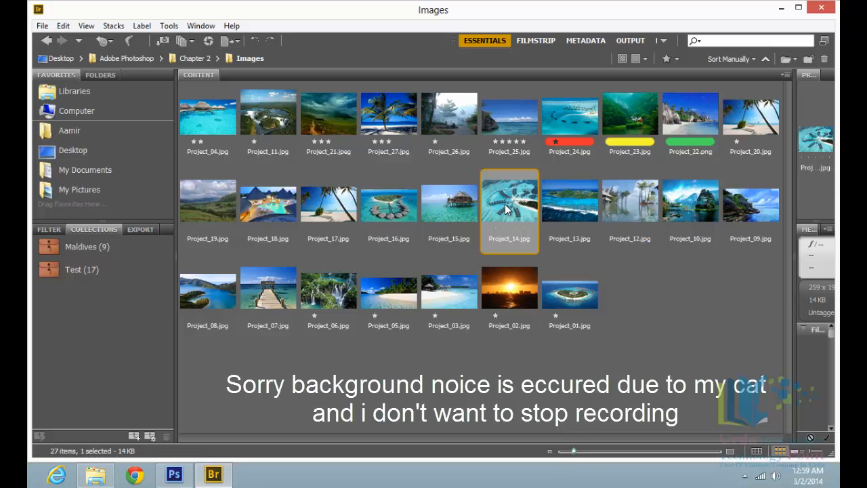
pyautogui.hotkey('ctrl', '5')
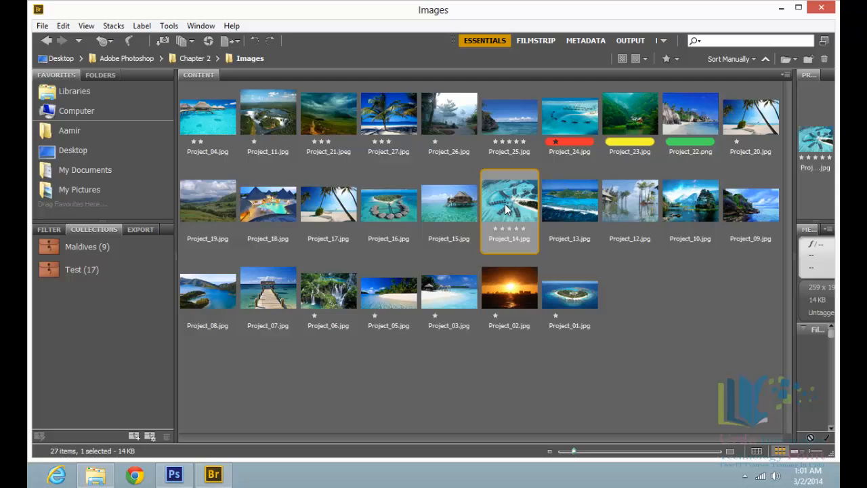
# Turn the Require the Control Key to Apply Labels and Ratings preference off and on again, and accept the preferences.
pyautogui.click(64, 27)
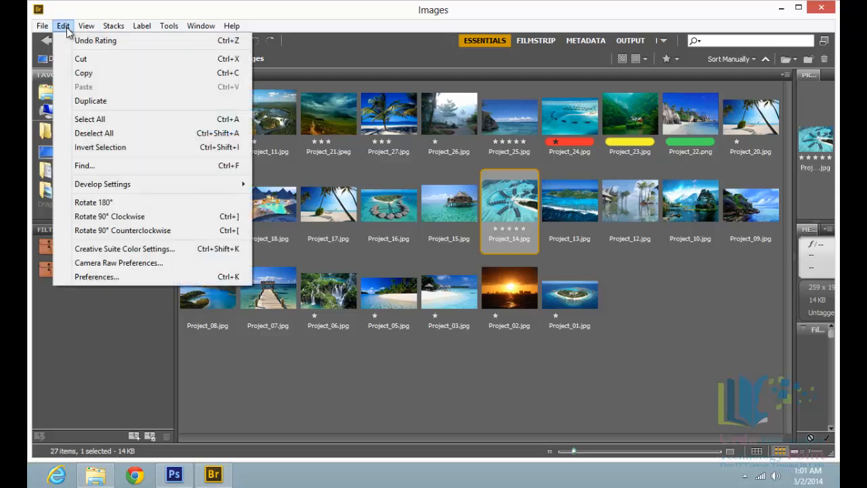
pyautogui.click(103, 277)
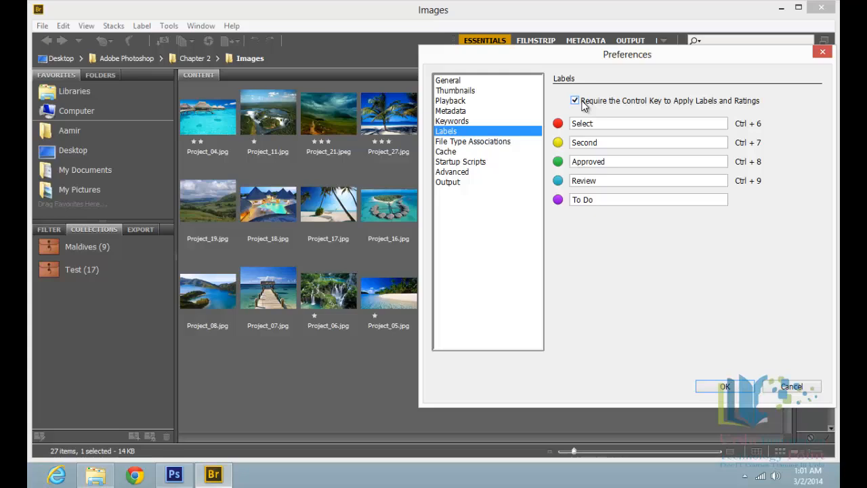
pyautogui.click(582, 101)
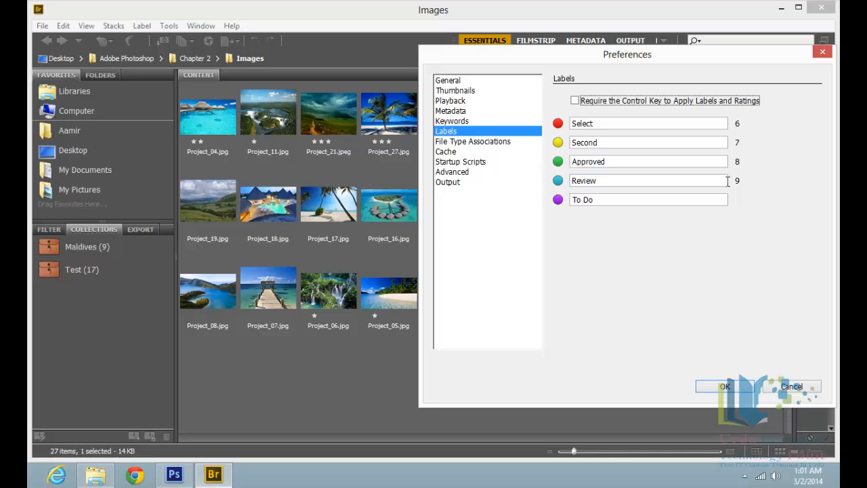
pyautogui.click(584, 100)
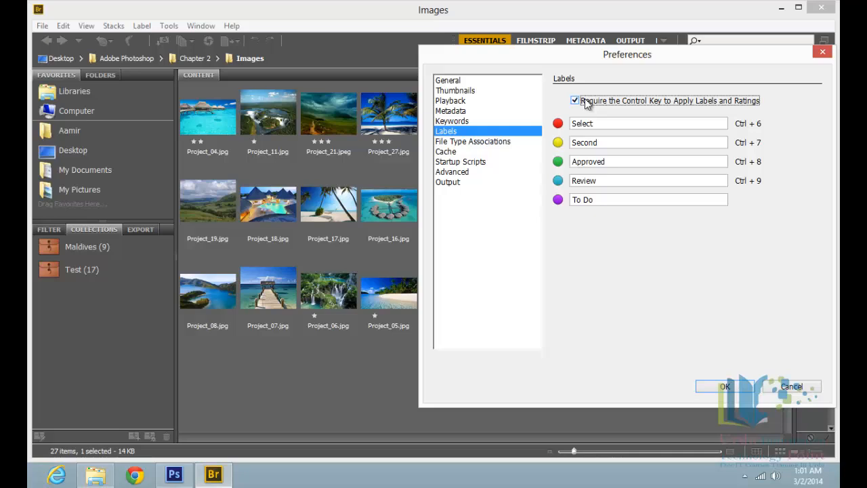
pyautogui.click(715, 389)
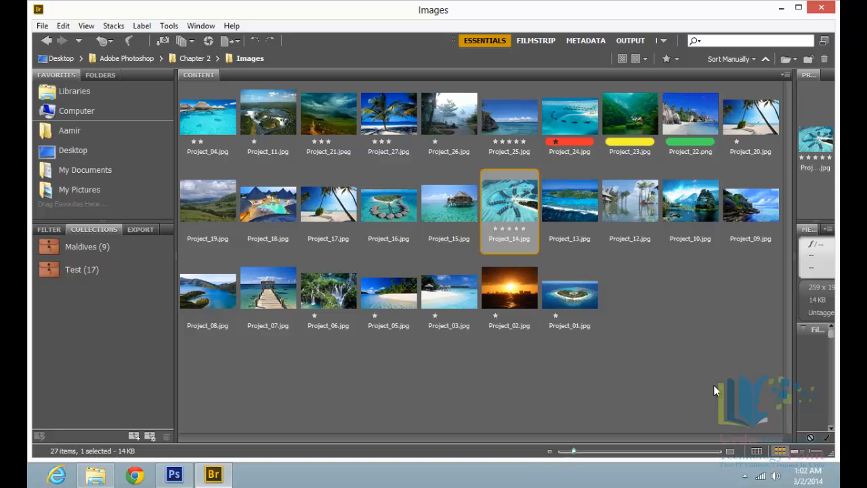
# Show the filter criteria, collapse Labels and Ratings, and examine the list of available filter categories.
pyautogui.click(49, 230)
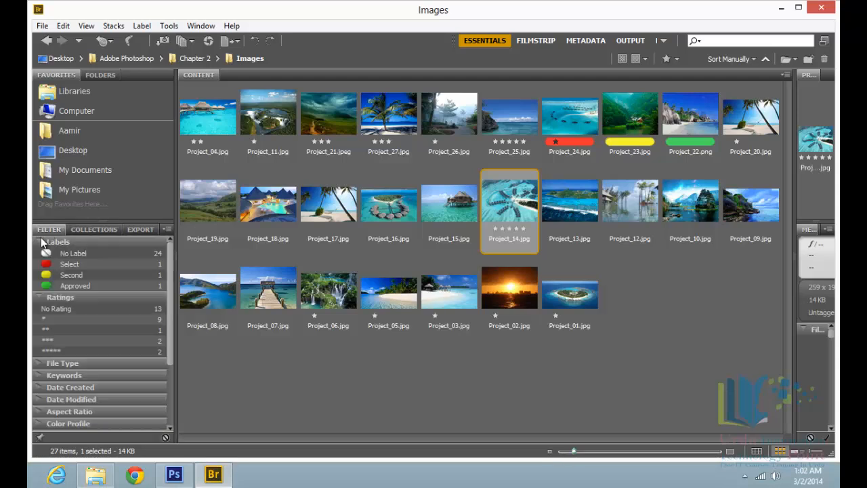
pyautogui.click(38, 240)
pyautogui.click(39, 252)
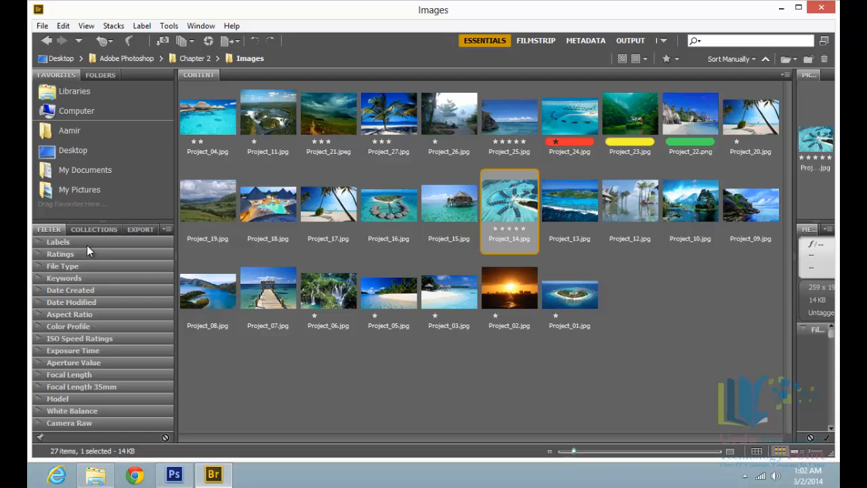
pyautogui.click(166, 231)
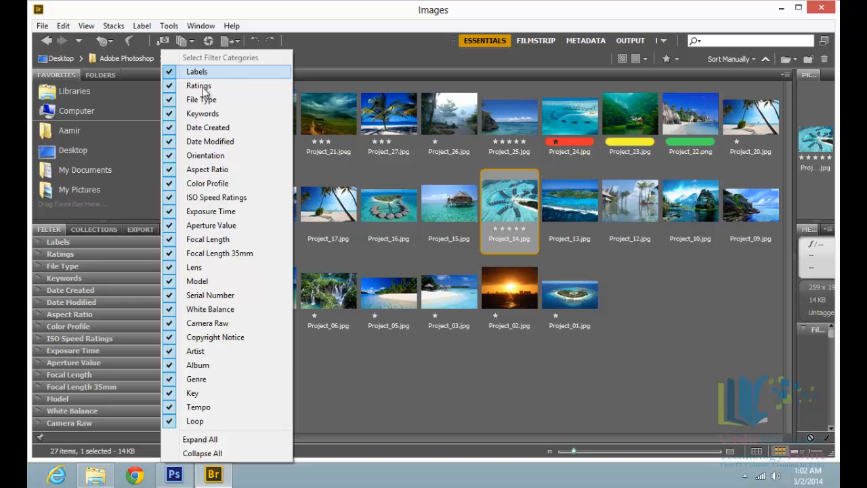
pyautogui.click(344, 375)
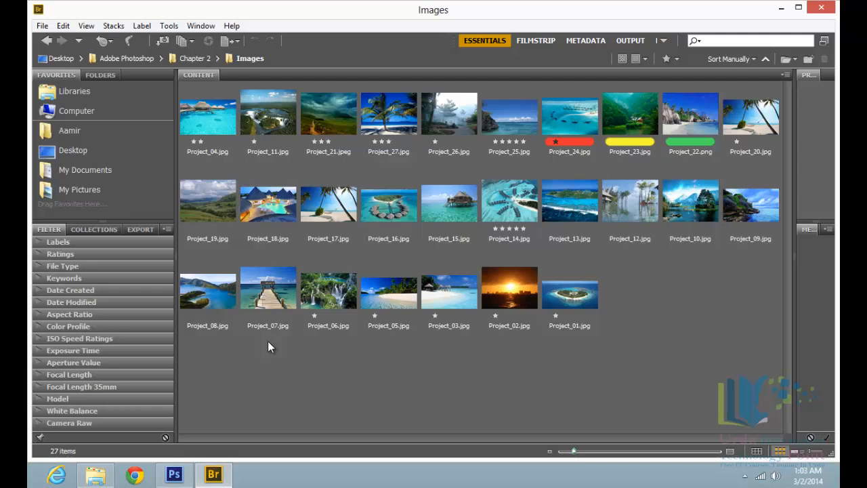
pyautogui.click(169, 229)
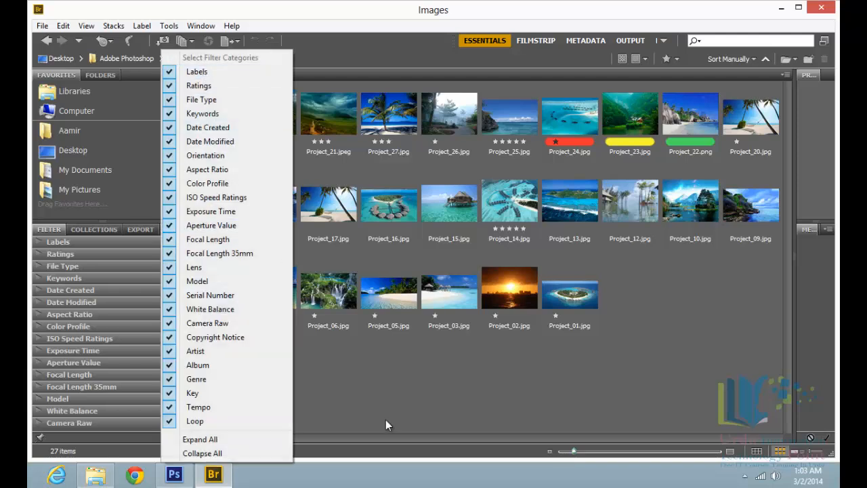
pyautogui.click(384, 392)
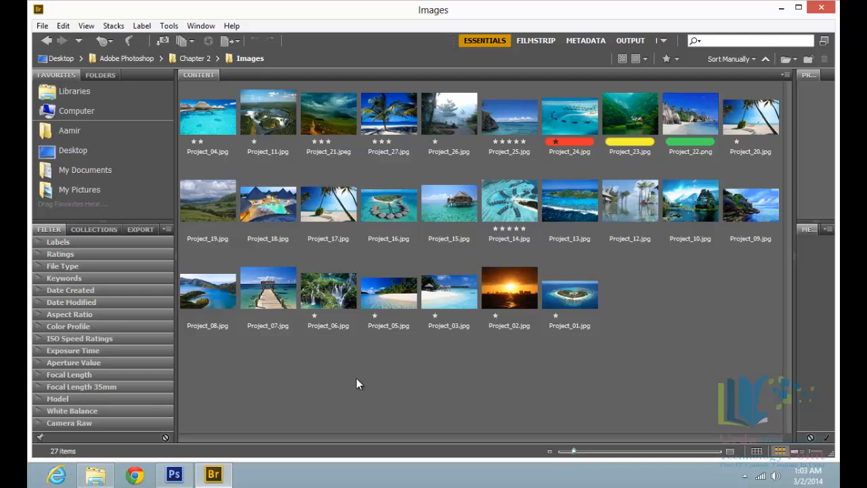
# Filter the images by No Label and by the red Select label, clearing each filter again, and collapse the Labels criteria.
pyautogui.click(38, 241)
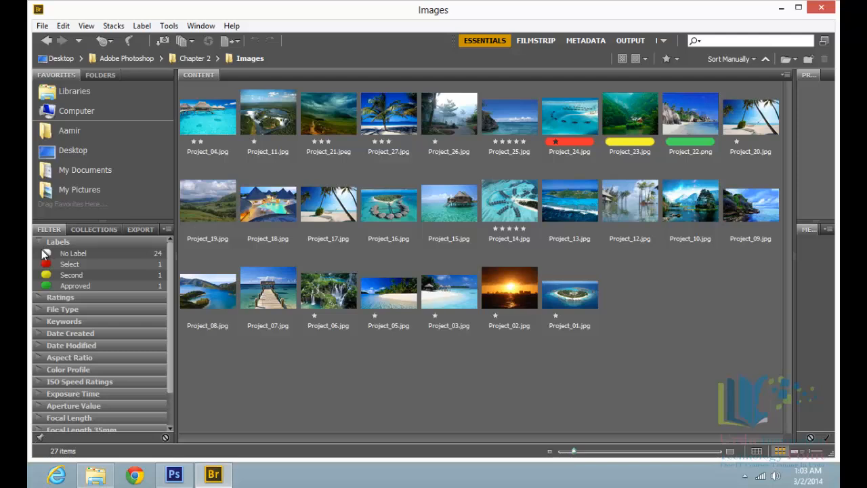
pyautogui.click(73, 254)
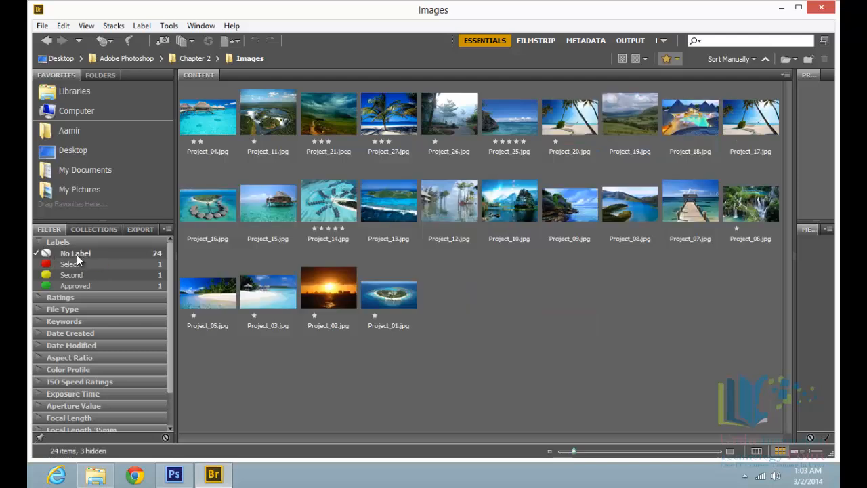
pyautogui.click(37, 255)
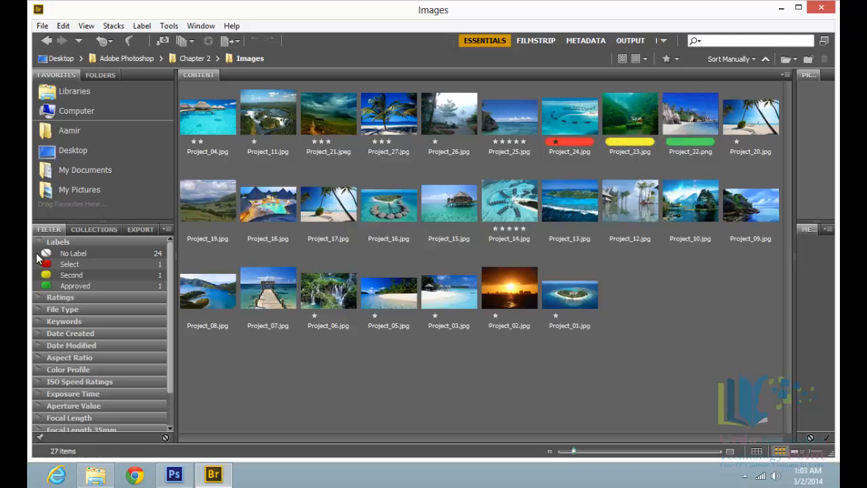
pyautogui.click(61, 265)
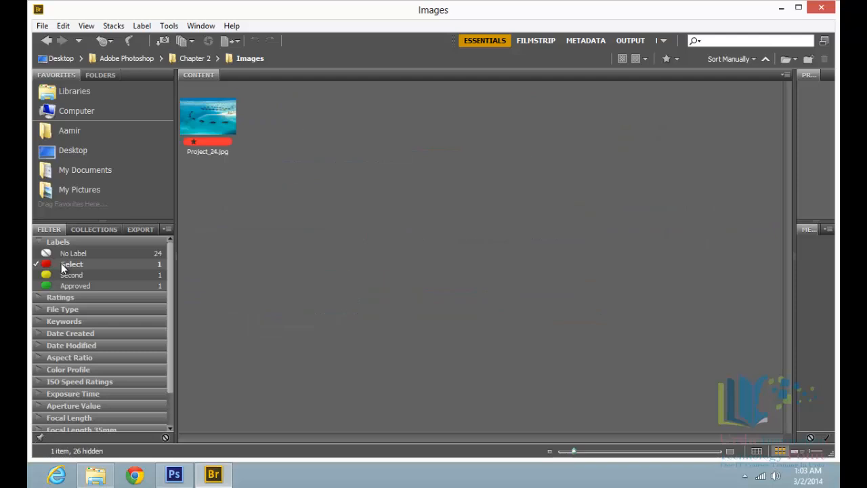
pyautogui.click(62, 264)
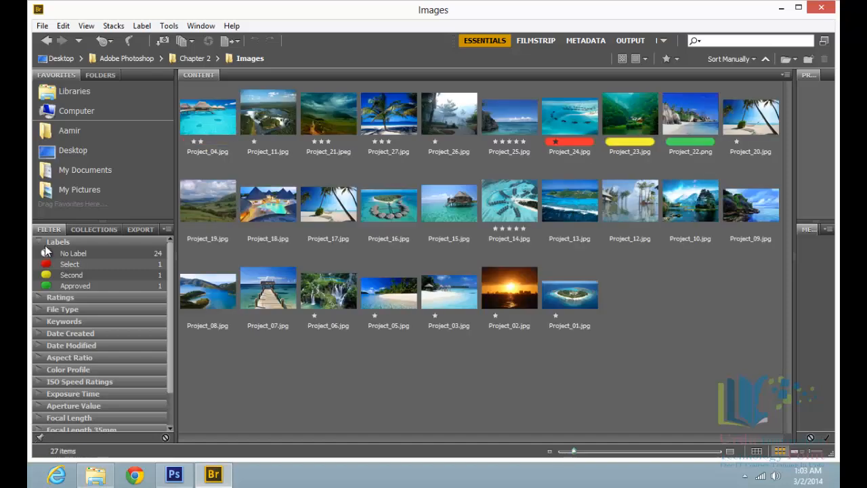
pyautogui.click(40, 241)
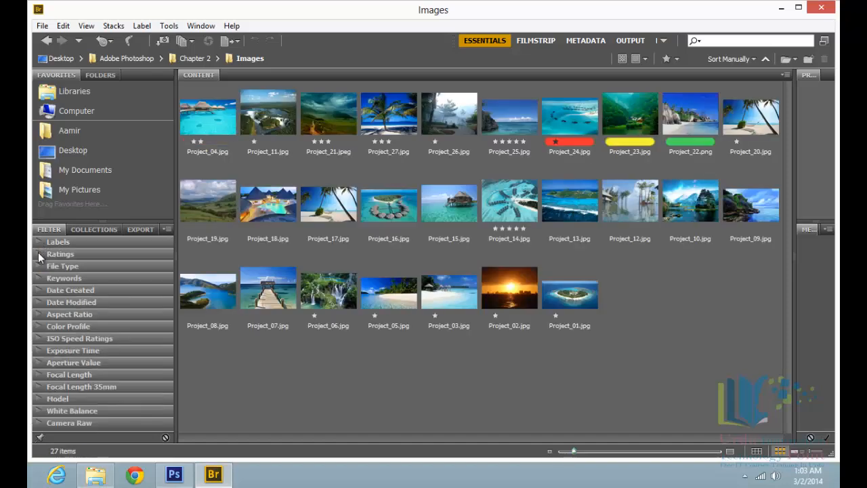
# Filter the images by three-, two- and one-star ratings in turn, and switch the filter to five-star images only.
pyautogui.click(38, 254)
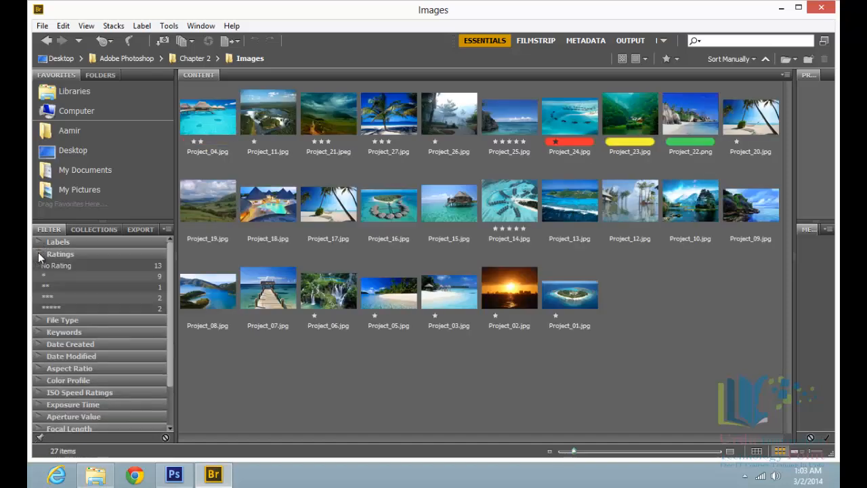
pyautogui.click(39, 298)
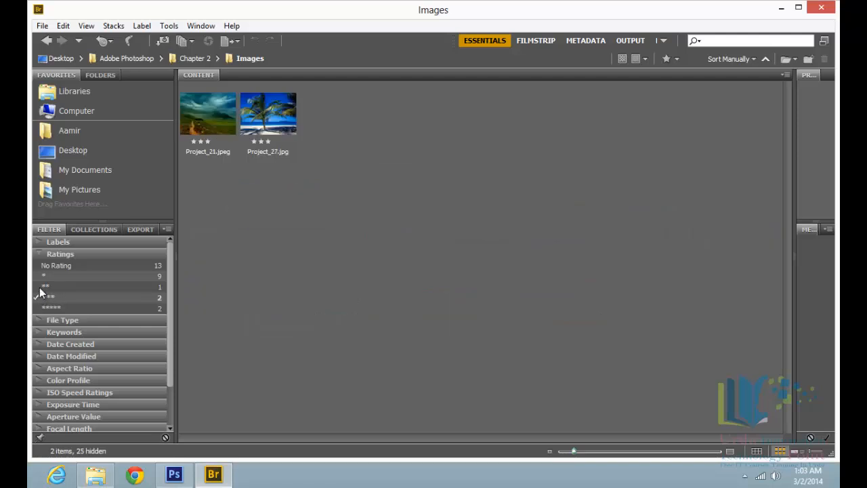
pyautogui.click(39, 287)
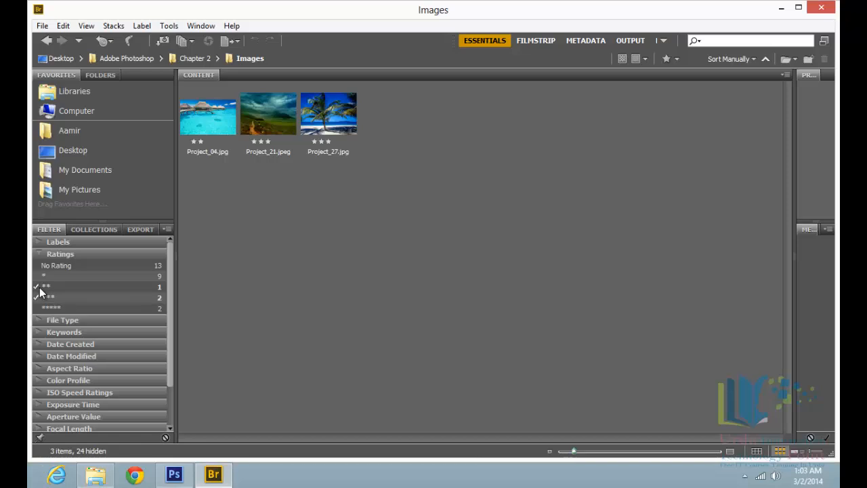
pyautogui.click(40, 276)
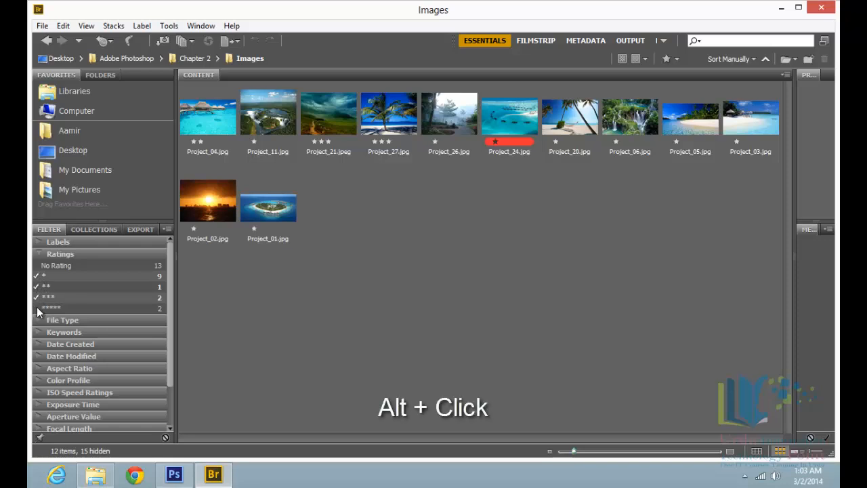
pyautogui.keyDown('alt'); pyautogui.click(36, 307); pyautogui.keyUp('alt')
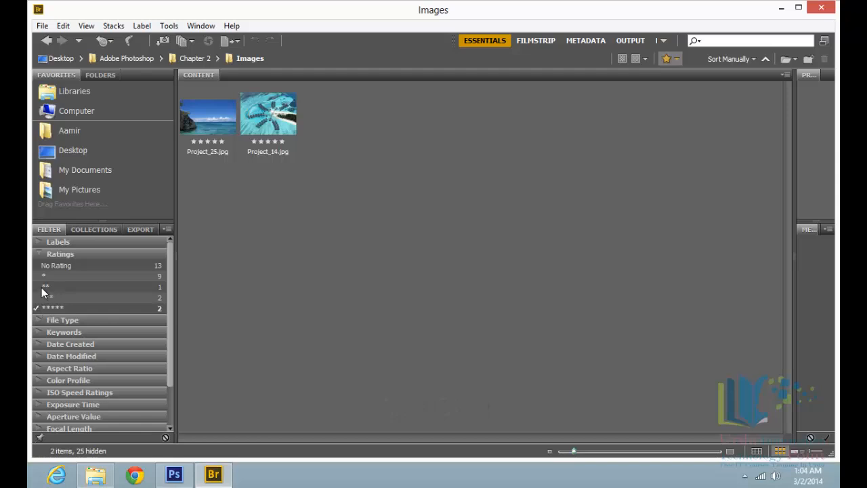
# Filter to images with No Rating only, and give Project_19, Project_18, Project_17 and Project_16 a two-star rating.
pyautogui.click(38, 267)
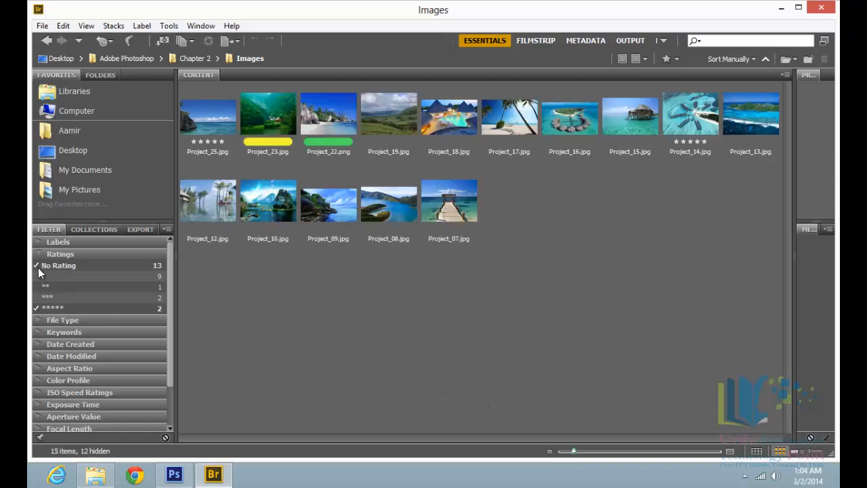
pyautogui.click(36, 309)
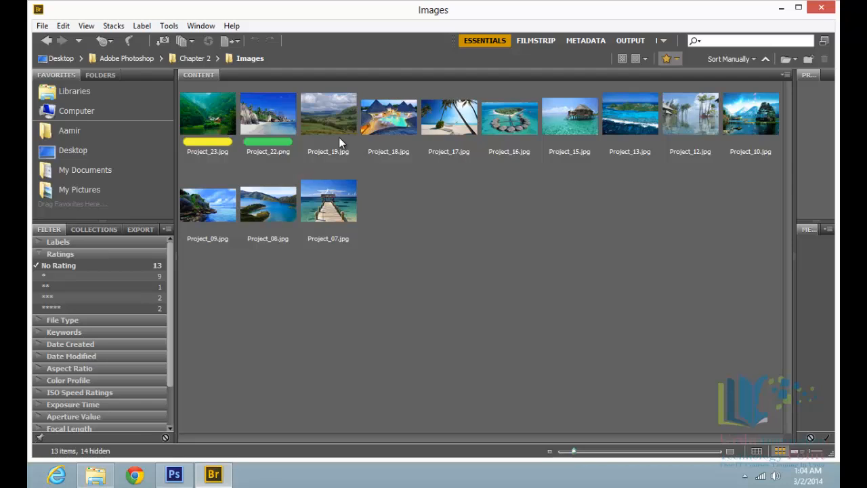
pyautogui.moveTo(521, 167); pyautogui.dragTo(330, 115)
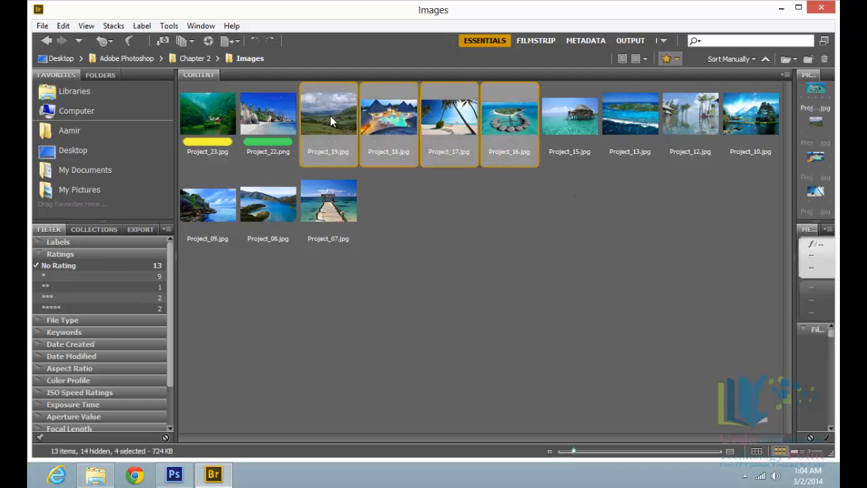
pyautogui.hotkey('ctrl', '2')
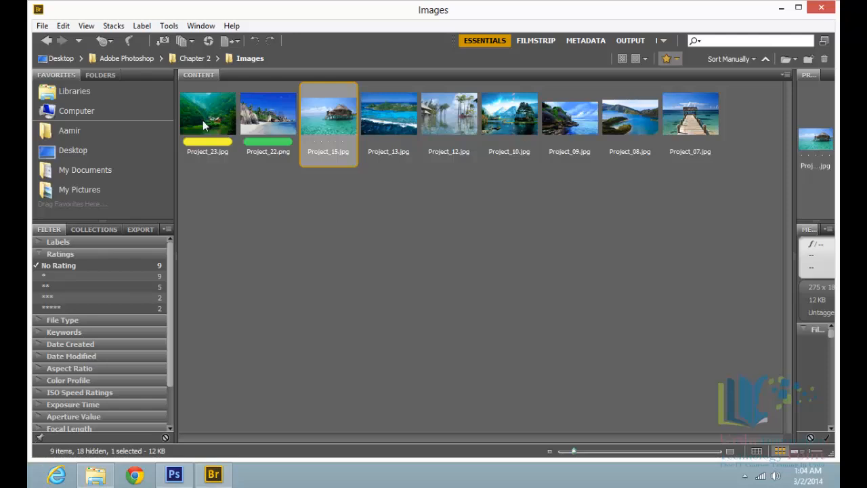
# Create a smart collection from the Images folder with the criterion Rating equals one star, keeping the default collection name.
pyautogui.click(110, 230)
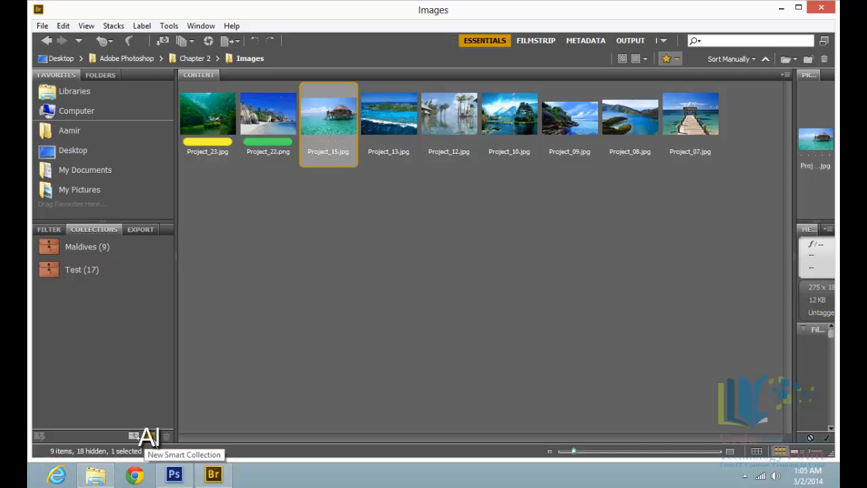
pyautogui.click(149, 437)
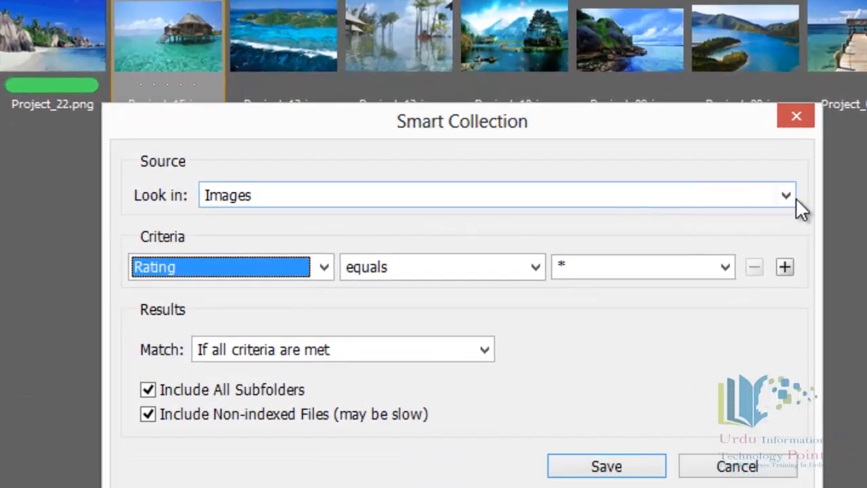
pyautogui.click(788, 195)
pyautogui.click(788, 195)
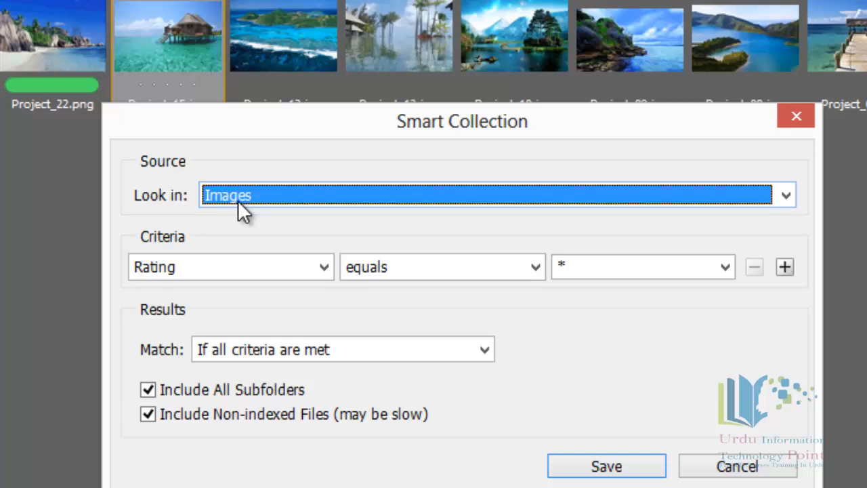
pyautogui.click(329, 264)
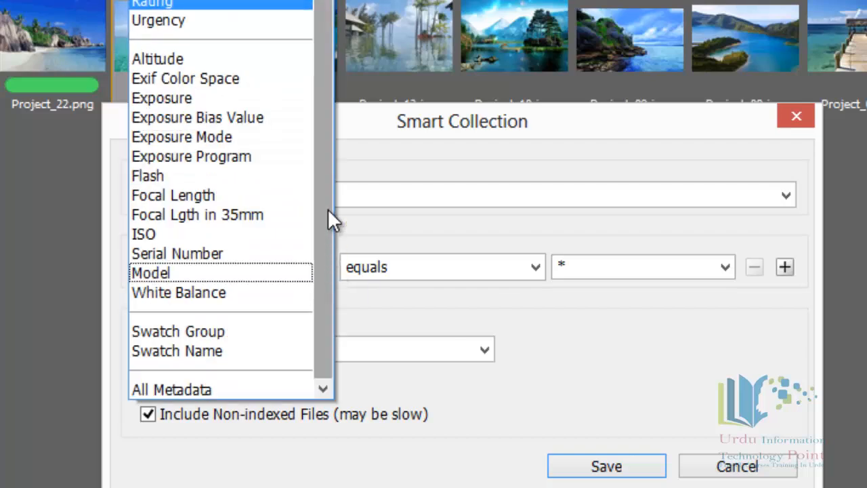
pyautogui.click(258, 5)
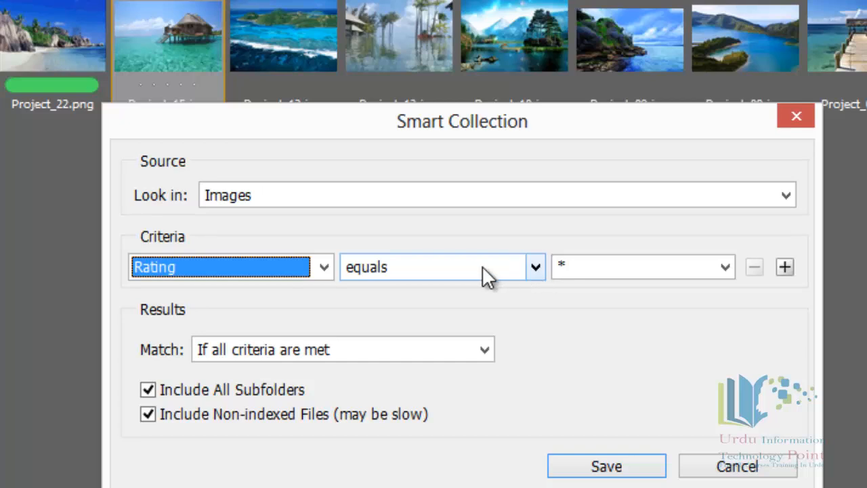
pyautogui.click(725, 267)
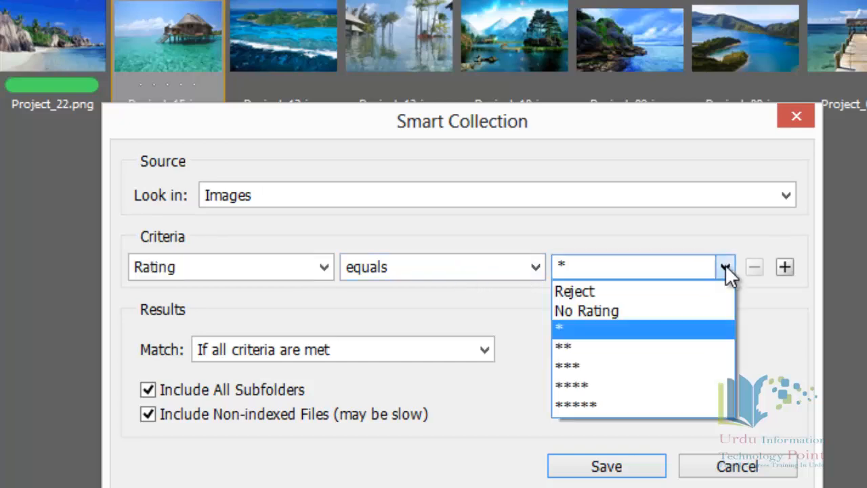
pyautogui.click(616, 327)
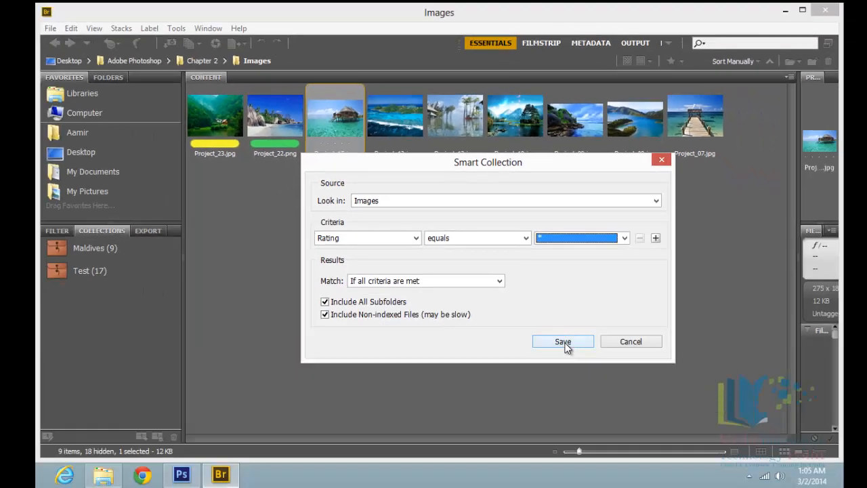
pyautogui.click(564, 342)
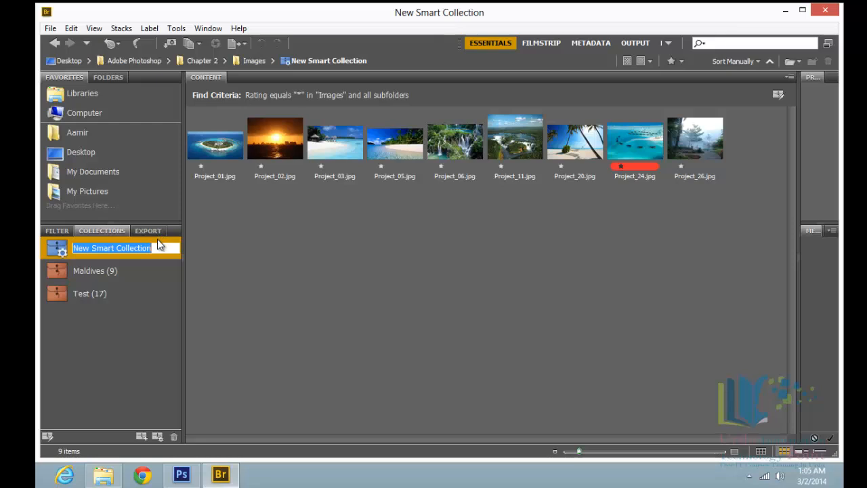
pyautogui.click(62, 250)
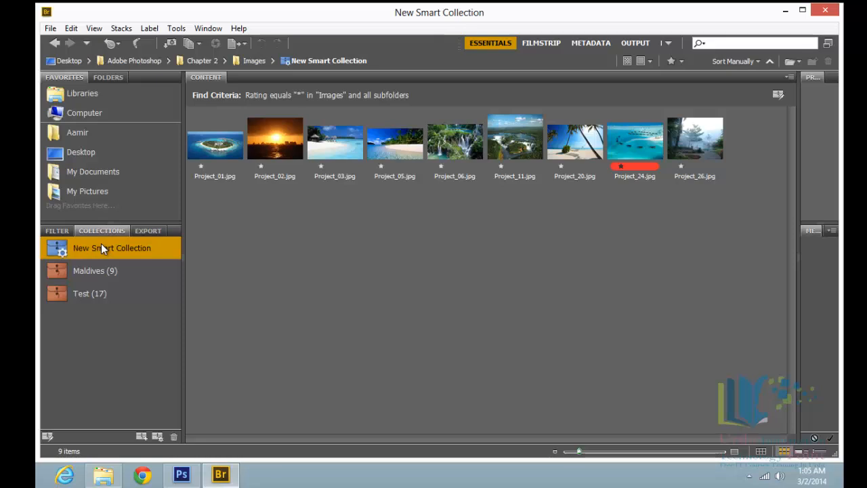
# In the Images folder, rate Project_14, 19, 18, 17, 25 and 27 one star, and view the smart collection again.
pyautogui.click(255, 61)
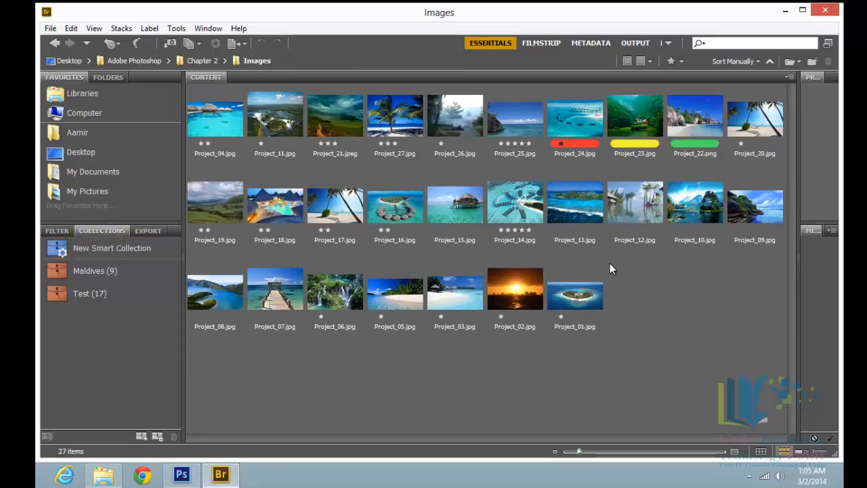
pyautogui.click(522, 208)
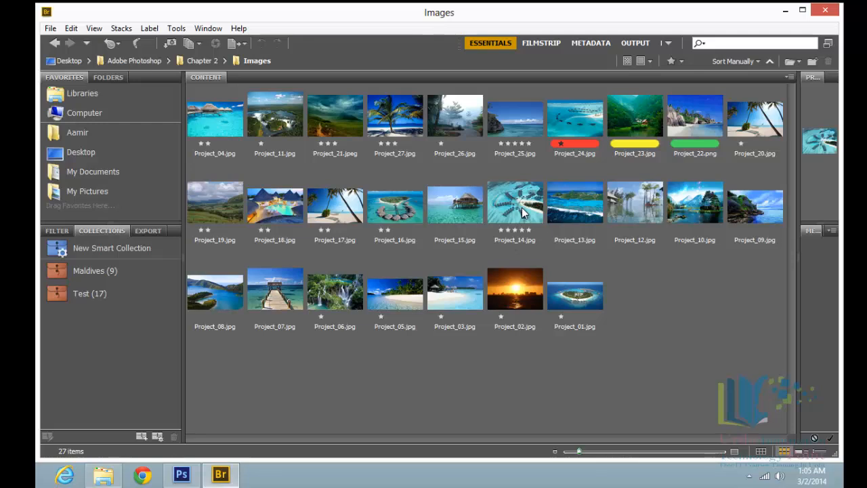
pyautogui.keyDown('ctrl'); pyautogui.click(198, 221); pyautogui.keyUp('ctrl')
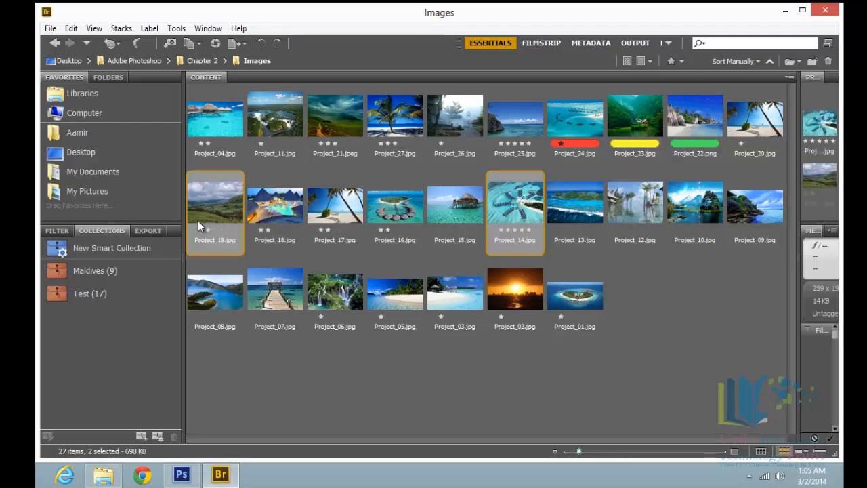
pyautogui.keyDown('ctrl'); pyautogui.click(291, 220); pyautogui.keyUp('ctrl')
pyautogui.keyDown('ctrl'); pyautogui.click(328, 220); pyautogui.keyUp('ctrl')
pyautogui.keyDown('ctrl'); pyautogui.click(523, 123); pyautogui.keyUp('ctrl')
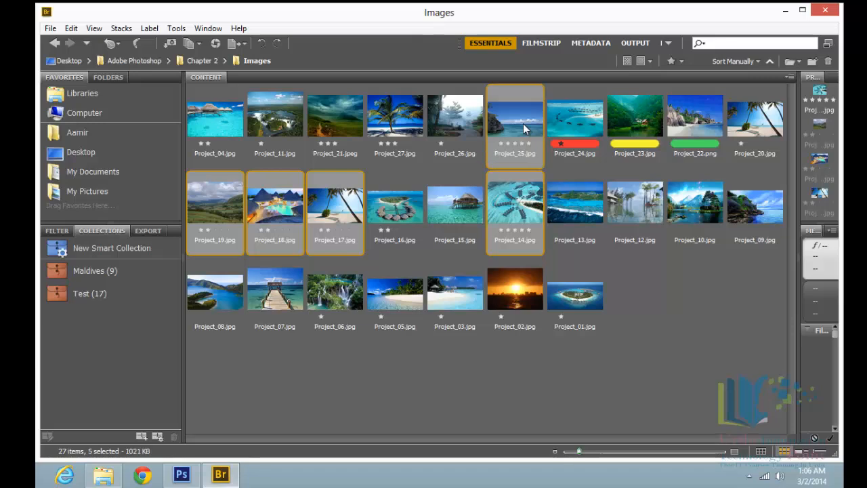
pyautogui.keyDown('ctrl'); pyautogui.click(403, 124); pyautogui.keyUp('ctrl')
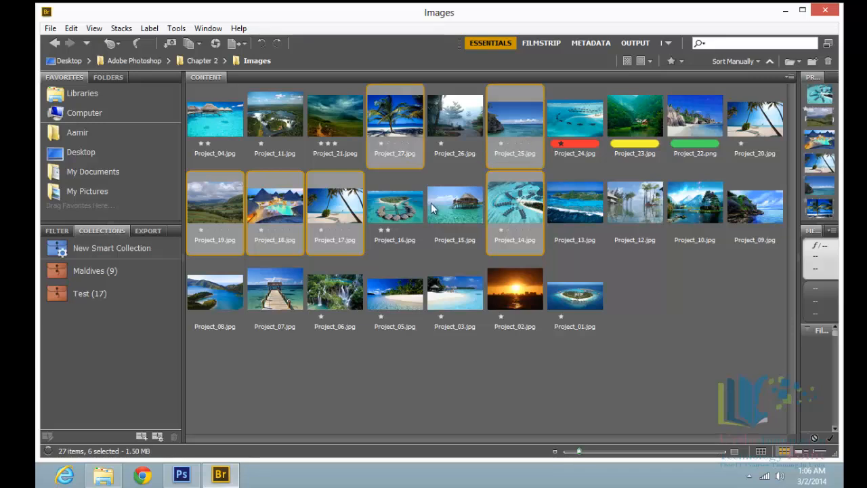
pyautogui.hotkey('ctrl', '1')
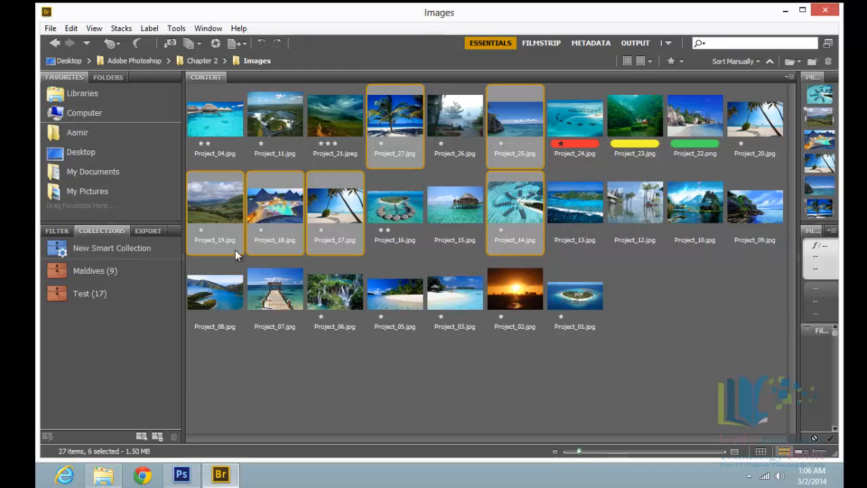
pyautogui.click(108, 249)
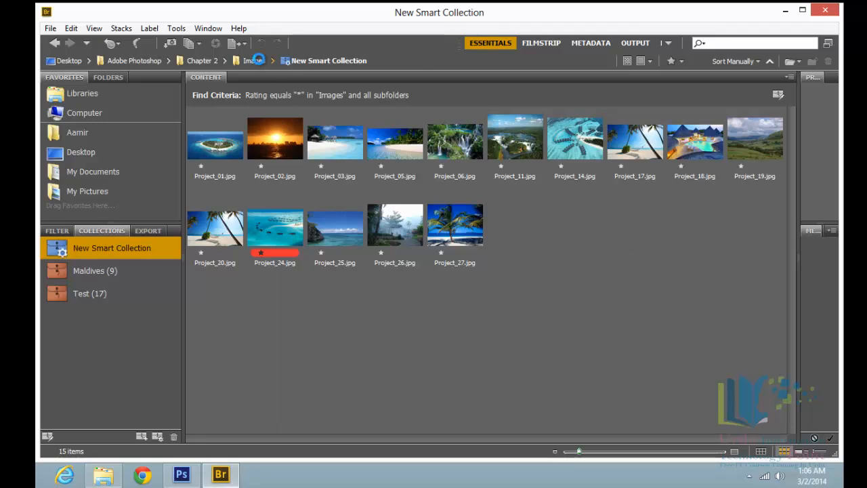
# Run a slideshow of the Images folder starting from Project_04, display the slideshow commands list, and exit the slideshow.
pyautogui.click(227, 120)
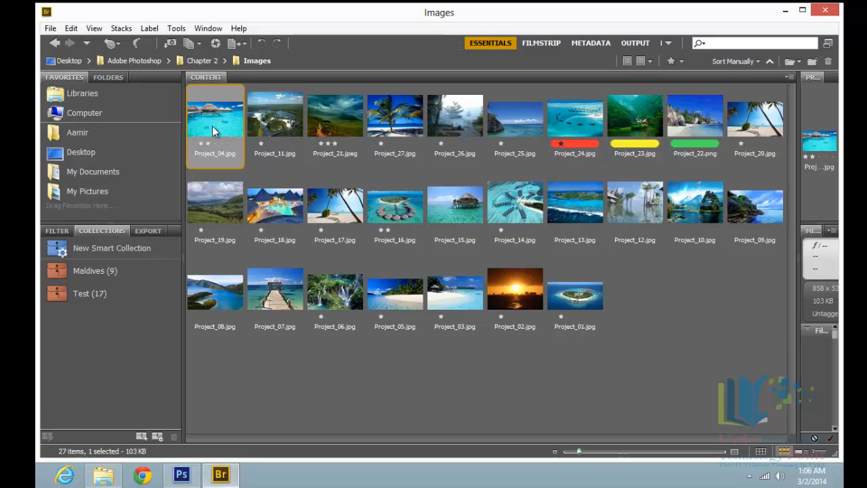
pyautogui.click(103, 30)
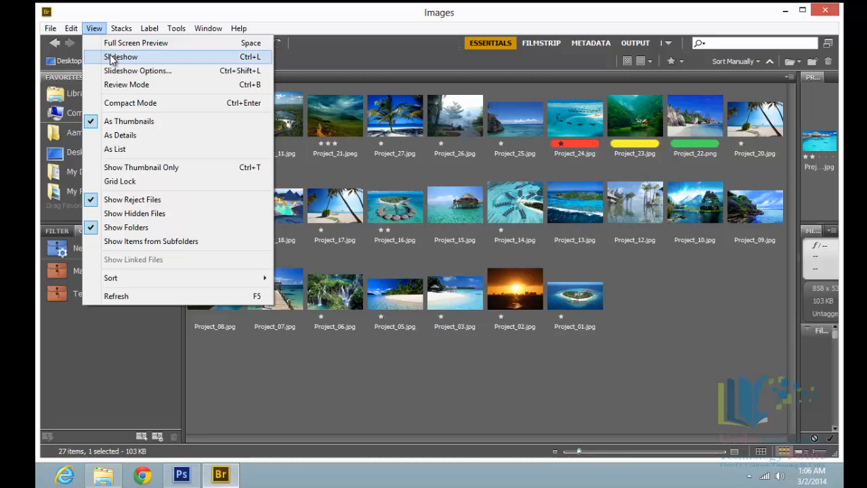
pyautogui.click(112, 59)
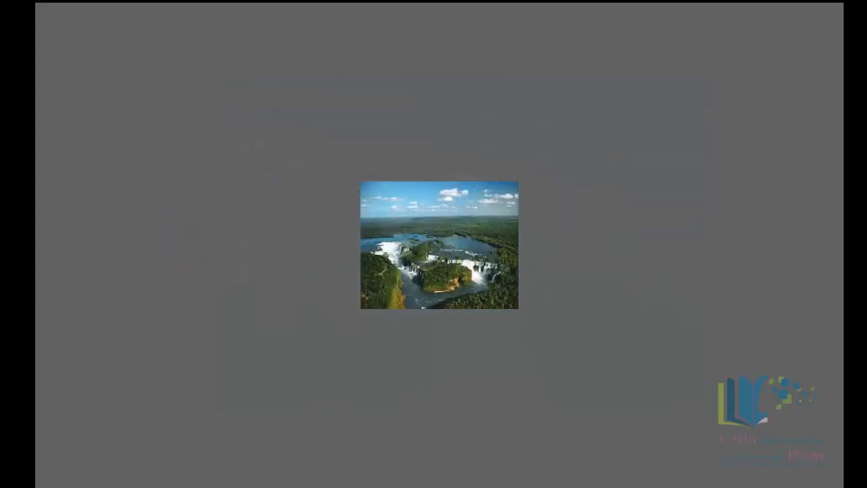
pyautogui.press('alt')
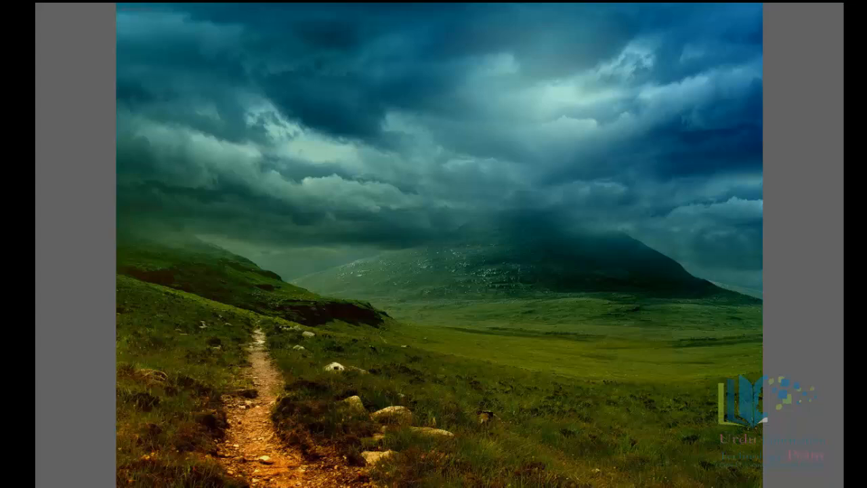
pyautogui.press('h')
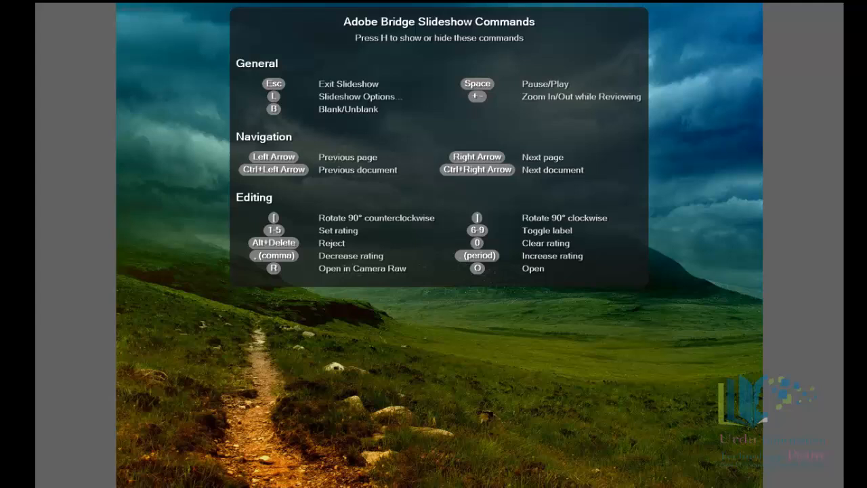
pyautogui.press('Escape')
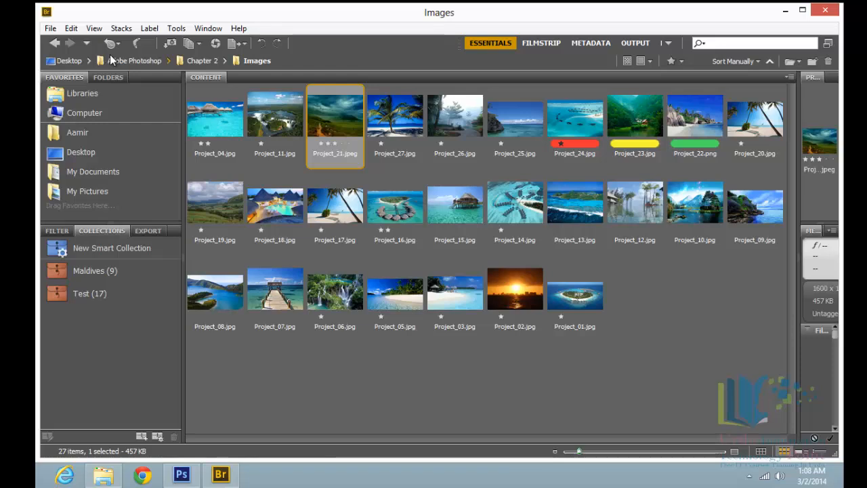
# Group the seven images from Project_08 through Project_01 as a stack.
pyautogui.click(572, 303)
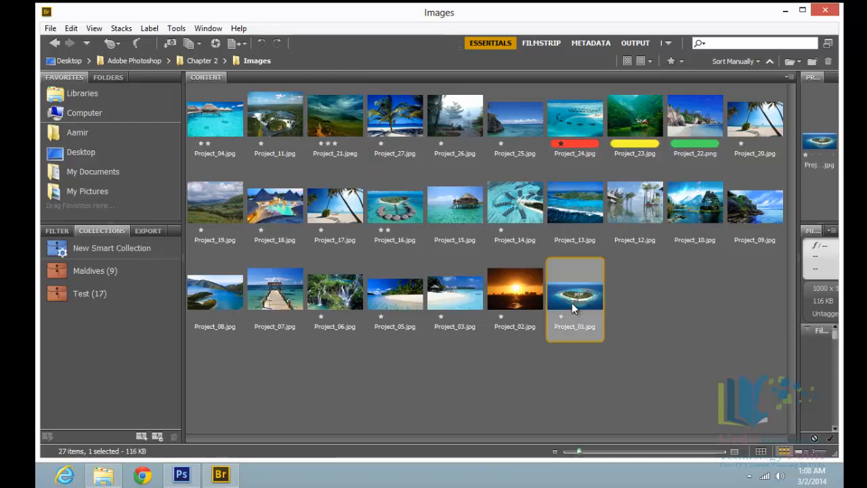
pyautogui.keyDown('shift'); pyautogui.click(216, 291); pyautogui.keyUp('shift')
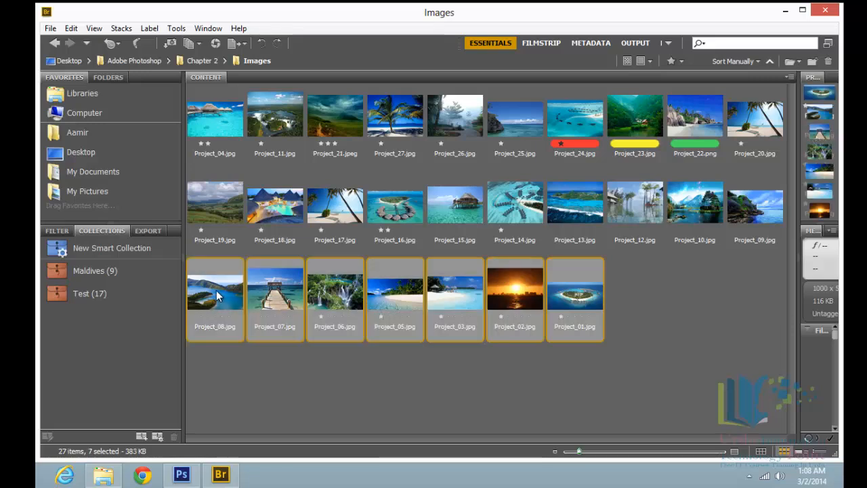
pyautogui.click(126, 29)
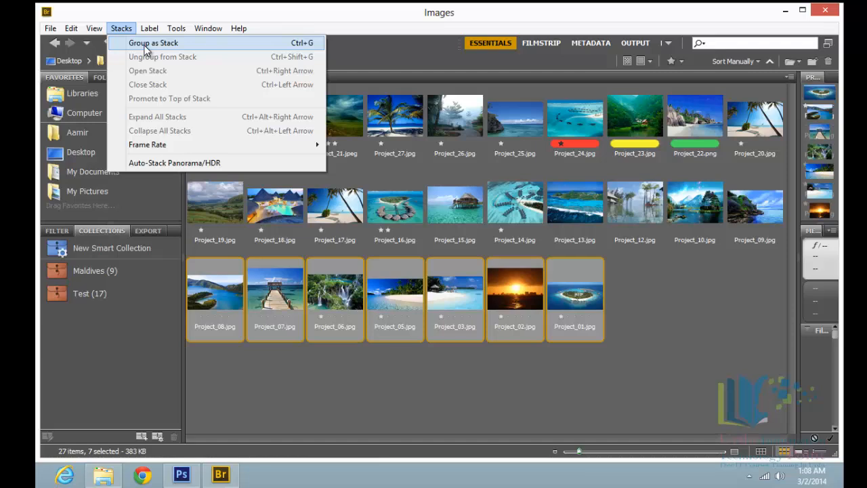
pyautogui.click(142, 43)
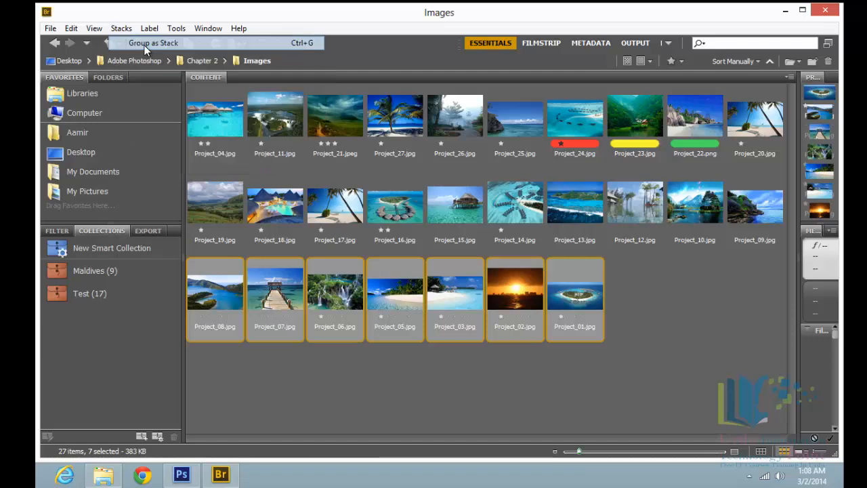
# Group the ten images from Project_19 through Project_09 as a second stack.
pyautogui.click(767, 215)
pyautogui.keyDown('shift'); pyautogui.click(210, 201); pyautogui.keyUp('shift')
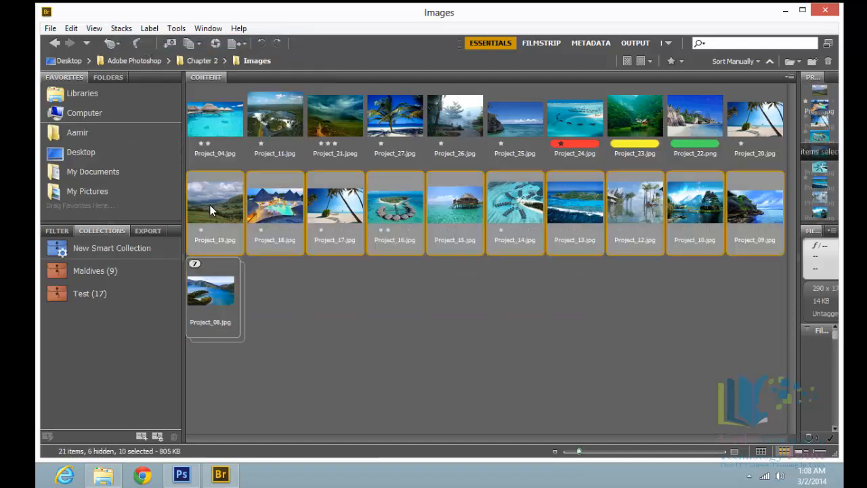
pyautogui.click(119, 28)
pyautogui.click(149, 43)
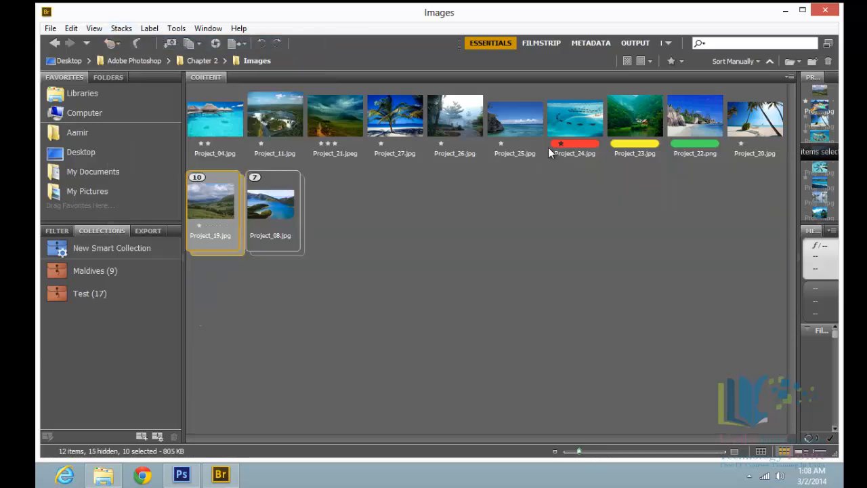
# Group the ten images from Project_04 through Project_20 as a third stack.
pyautogui.press('Left')
pyautogui.keyDown('shift'); pyautogui.click(212, 112); pyautogui.keyUp('shift')
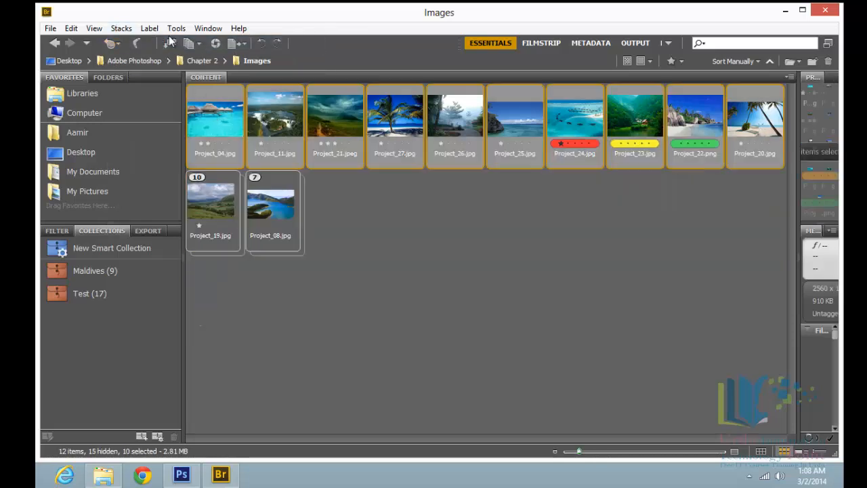
pyautogui.click(123, 29)
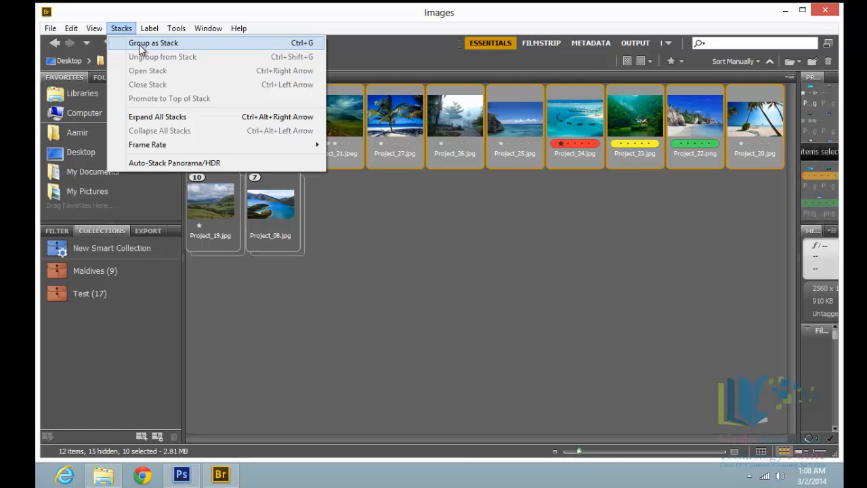
pyautogui.click(138, 44)
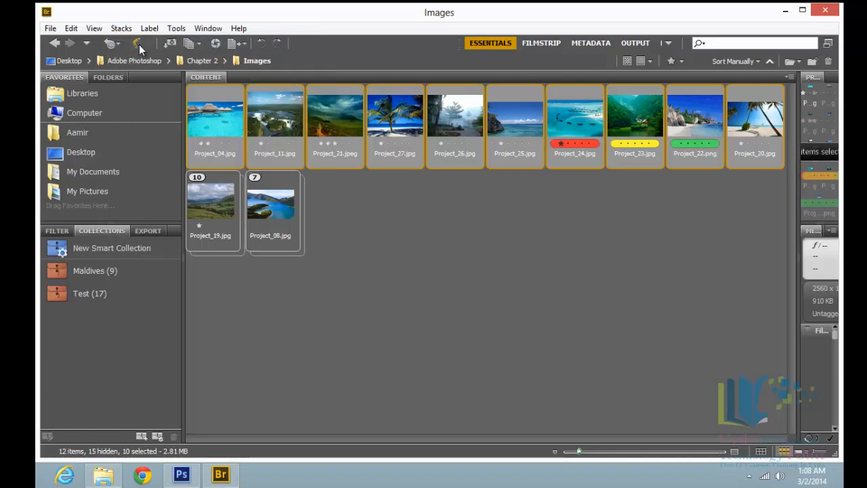
# Expand and collapse the Project_08, Project_19 and Project_04 stacks one after another to view their contents.
pyautogui.click(384, 236)
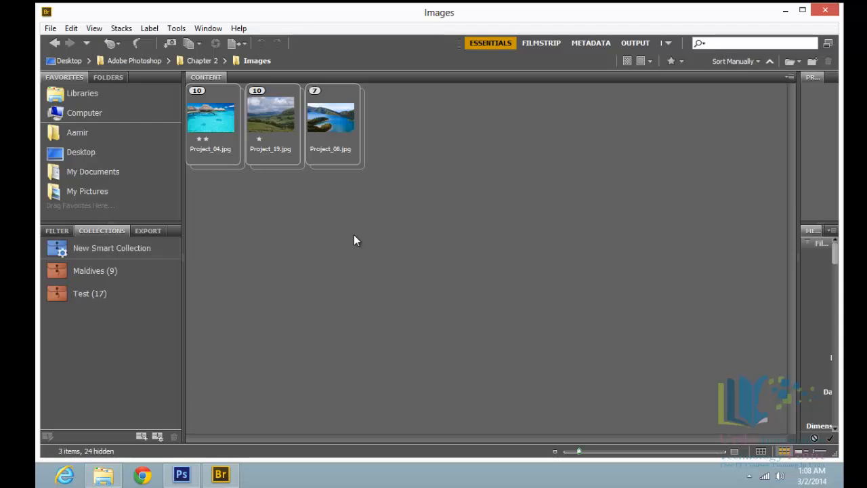
pyautogui.click(316, 90)
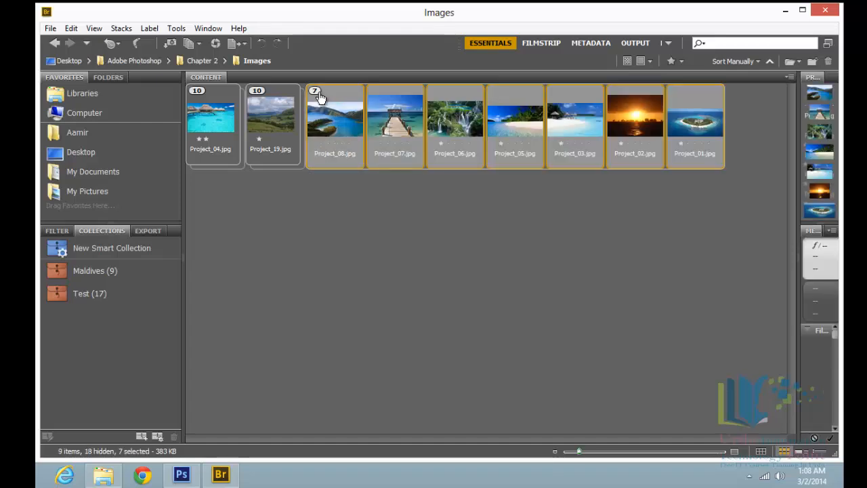
pyautogui.click(317, 92)
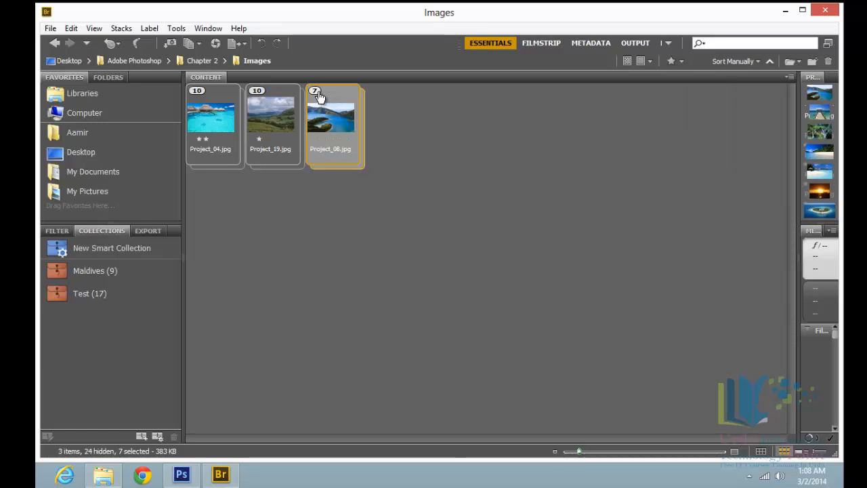
pyautogui.click(258, 92)
pyautogui.click(259, 92)
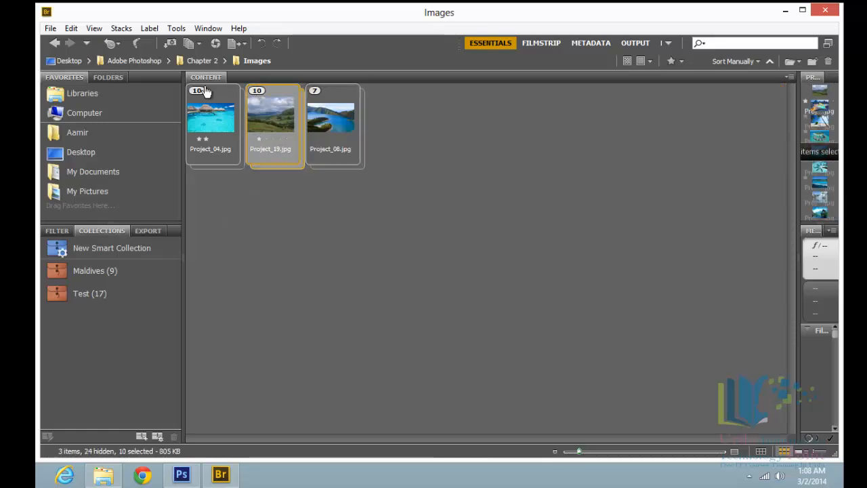
pyautogui.click(200, 90)
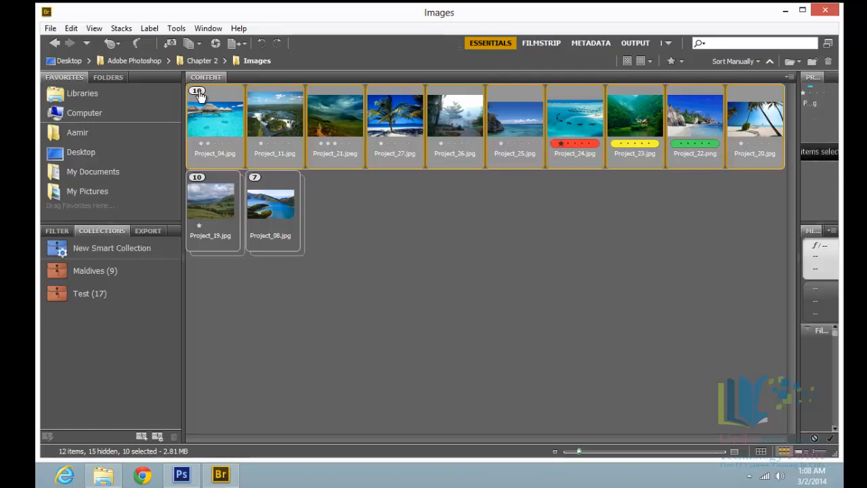
pyautogui.click(198, 92)
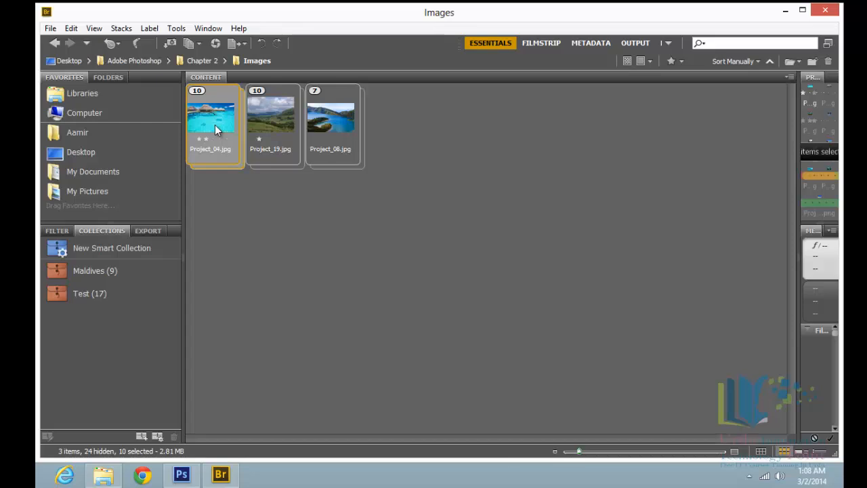
# Promote Project_27 to the top of the stack led by Project_04, and collapse that stack.
pyautogui.click(197, 91)
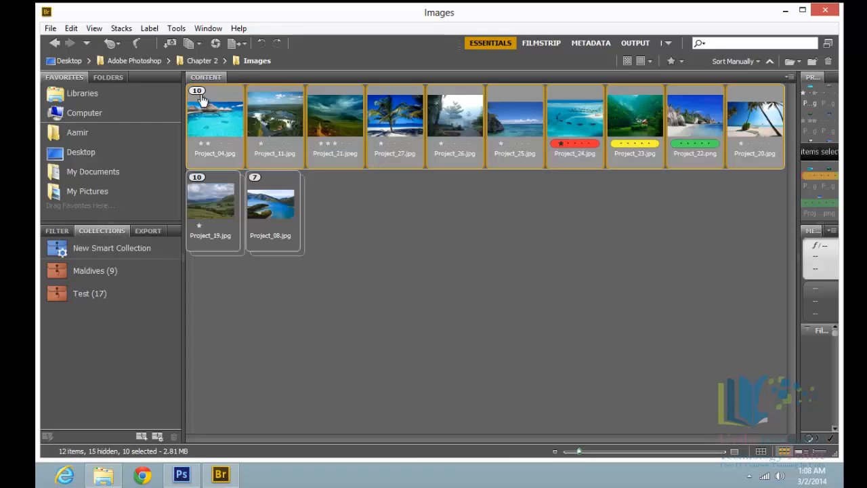
pyautogui.click(399, 128)
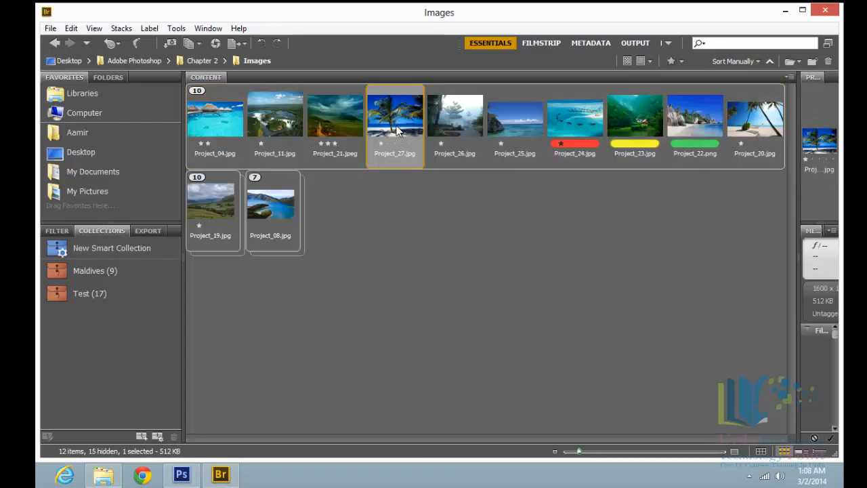
pyautogui.click(124, 32)
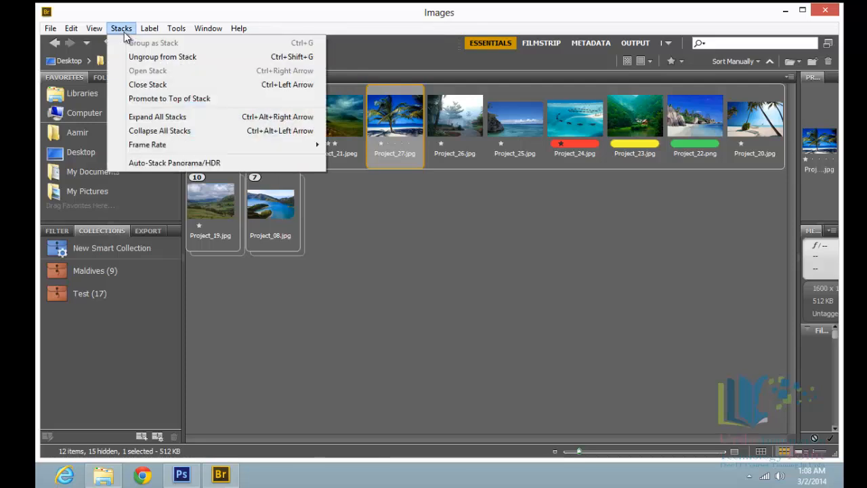
pyautogui.click(218, 99)
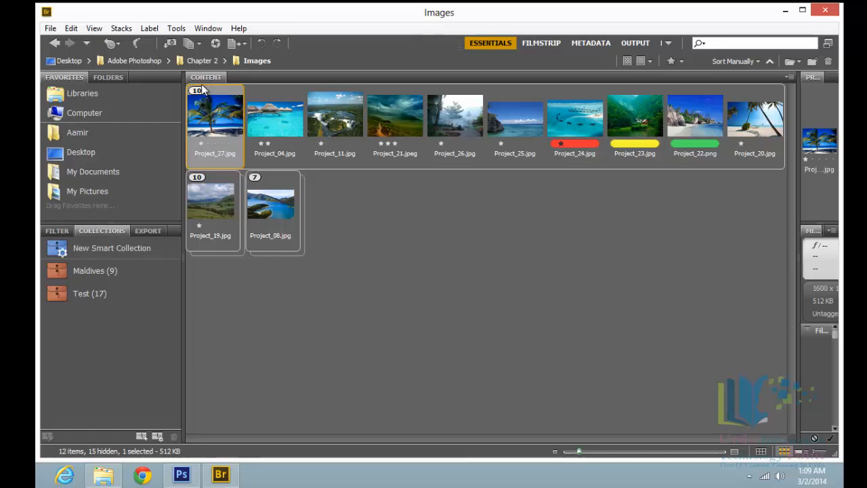
pyautogui.click(199, 91)
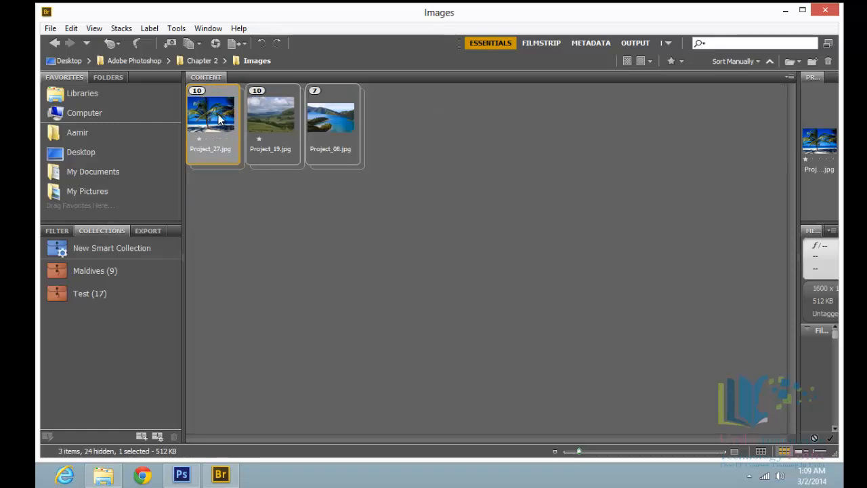
# Expand all stacks in the Images folder at once, and collapse them all again.
pyautogui.click(118, 28)
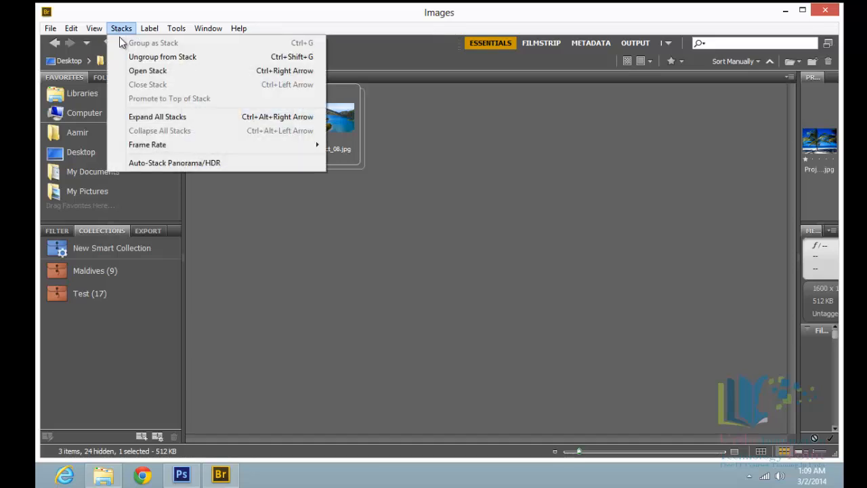
pyautogui.click(150, 116)
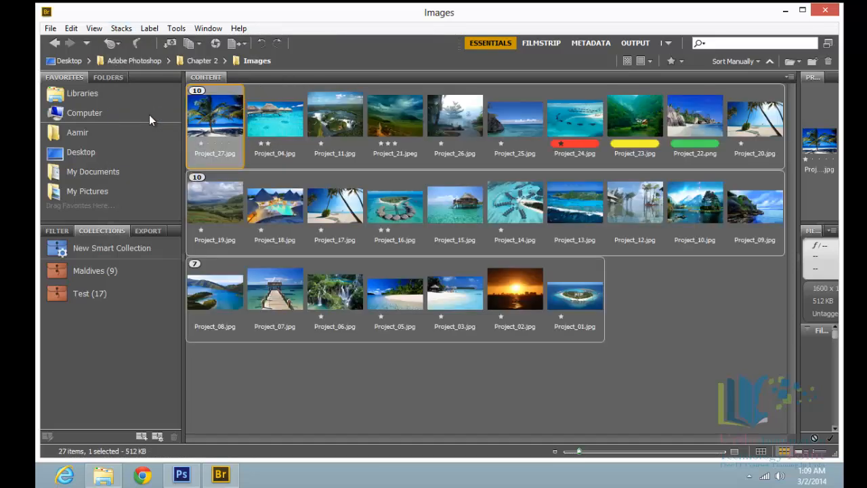
pyautogui.click(120, 29)
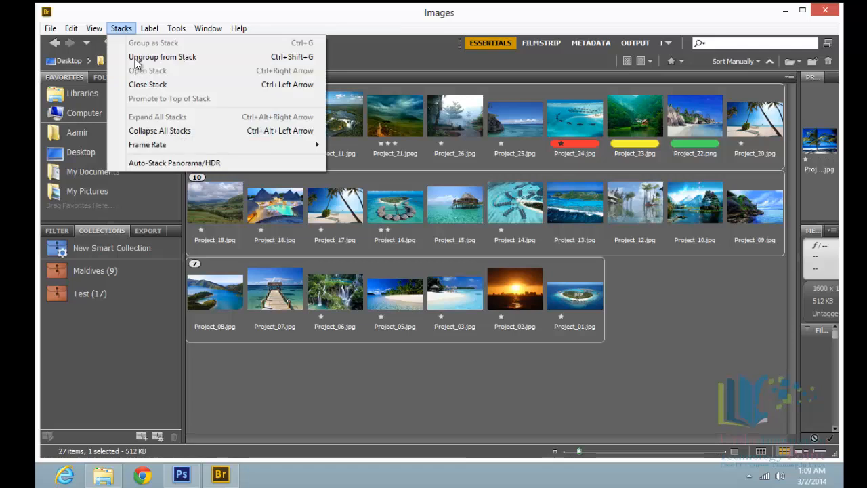
pyautogui.click(205, 130)
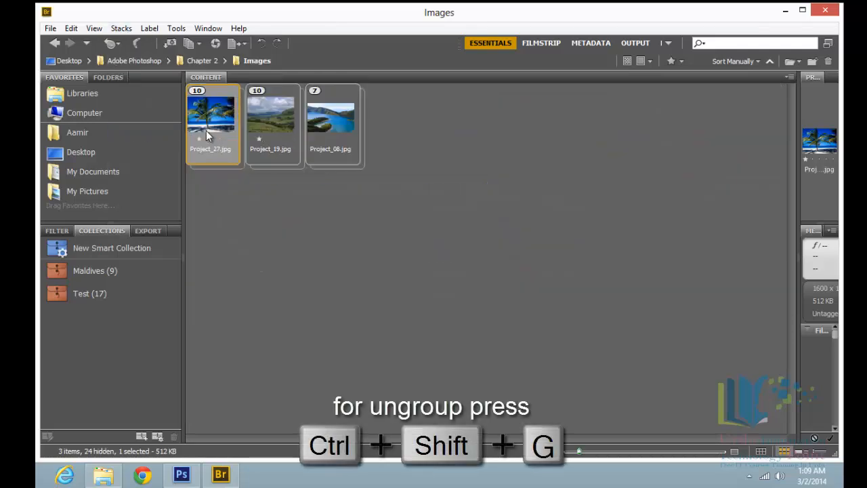
# Enlarge the thumbnails and play through the images of the Project_27, Project_19 and Project_08 stacks.
pyautogui.click(733, 452)
pyautogui.click(734, 453)
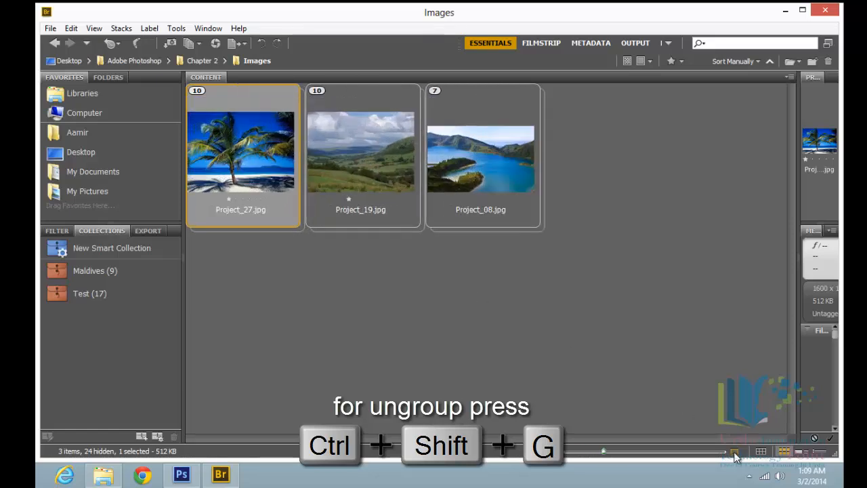
pyautogui.click(734, 453)
pyautogui.moveTo(228, 101)
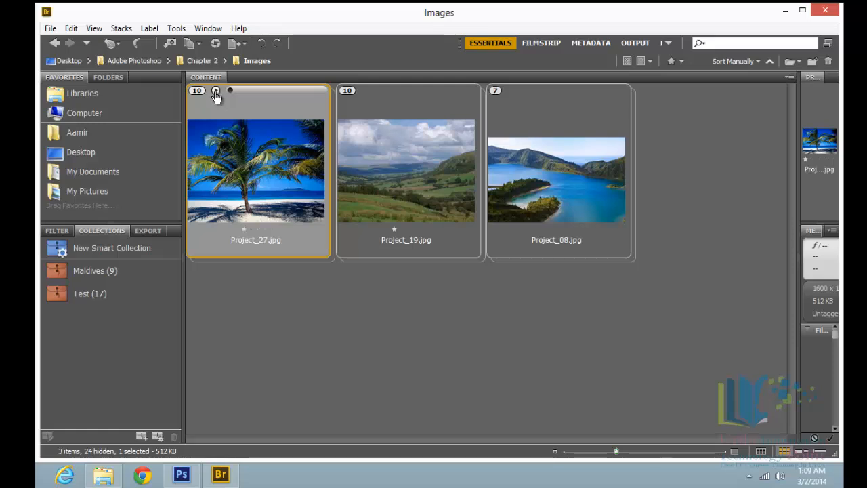
pyautogui.click(215, 93)
pyautogui.moveTo(460, 105)
pyautogui.click(367, 91)
pyautogui.click(512, 92)
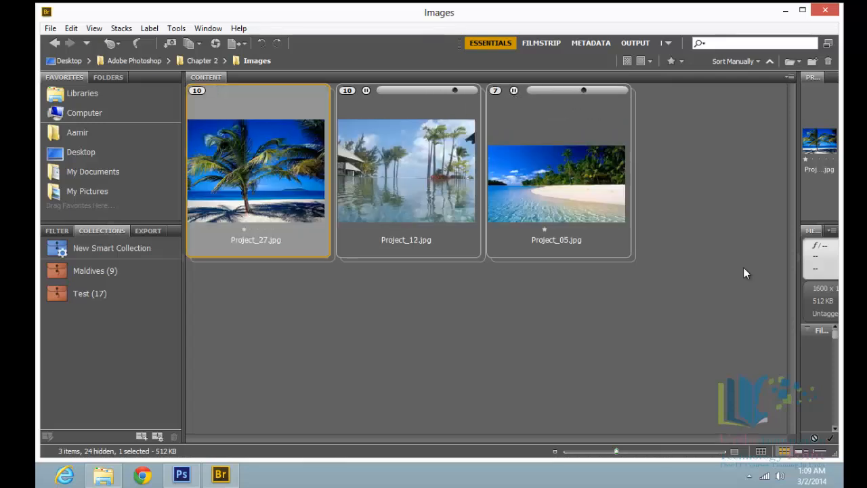